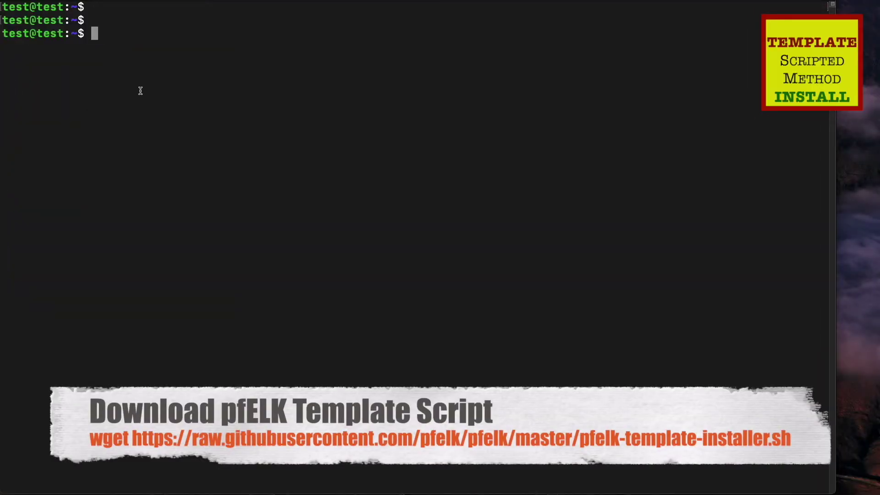
- Download pfelk-template-installer.sh with wget and make it executable with chmod +x
type("wget https://raw.githubusercontent.com/pfelk/pfelk/master/pfelk-template-installer.sh")
key("Return")
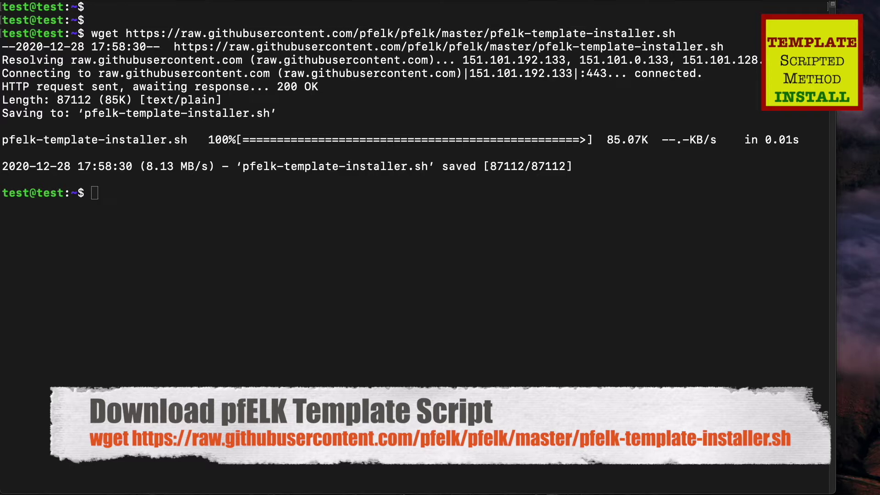
key("Return")
key("Return")
type("sudo chmod +x pfelk-template-installer.sh")
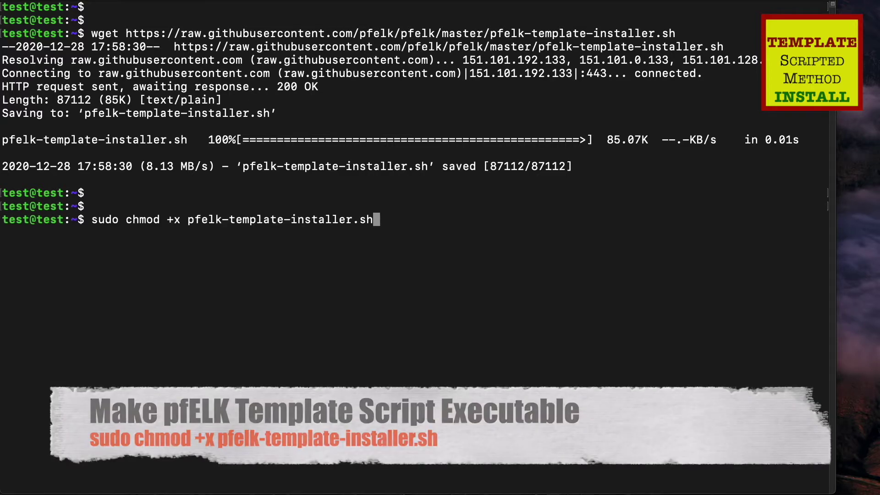
key("Return")
key("Return")
key("Return")
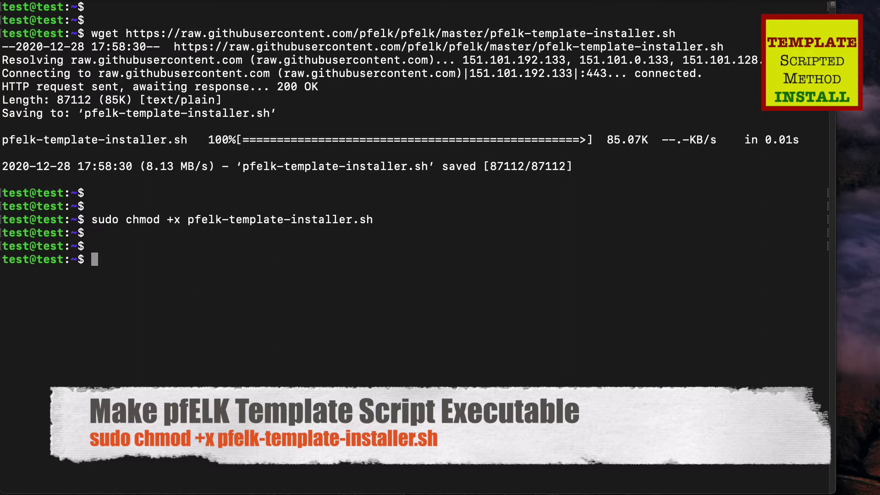
type("ls")
key("Return")
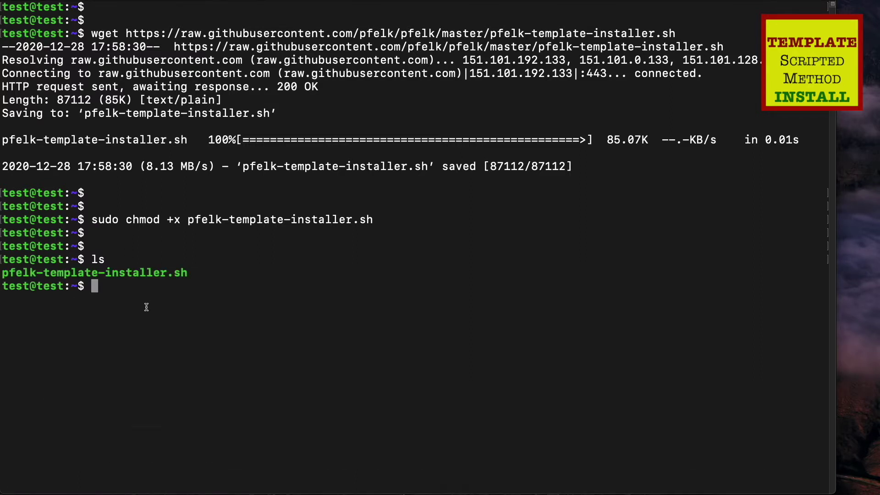
key("Return")
- Run sudo ./pfelk-template-installer.sh, fixing the file-name typo, so templates return acknowledged true
type("sudo ./pfelt-template-installer.sh")
key("Return")
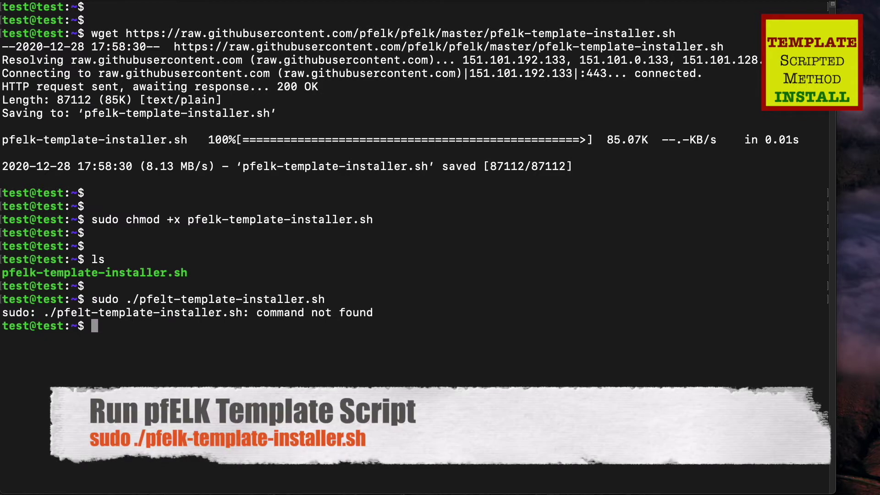
key("Up")
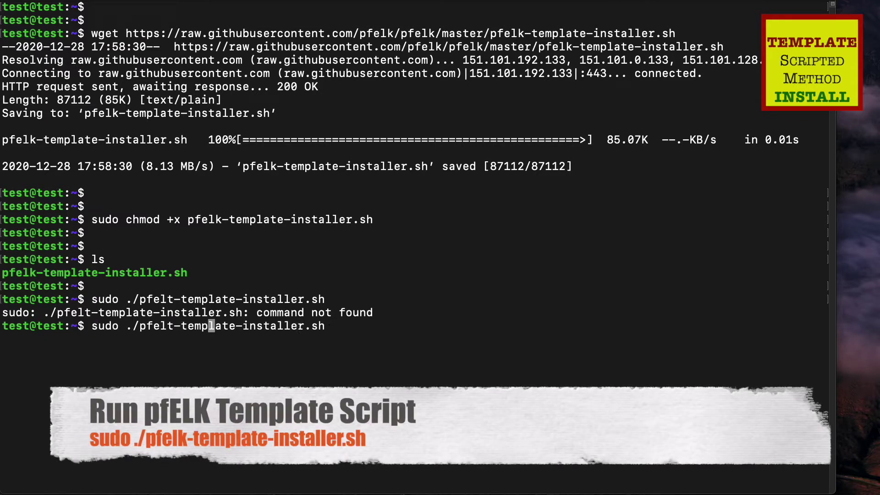
key("Left")
key("Left")
key("Left")
key("Left")
key("Left")
key("BackSpace")
type("k")
key("Return")
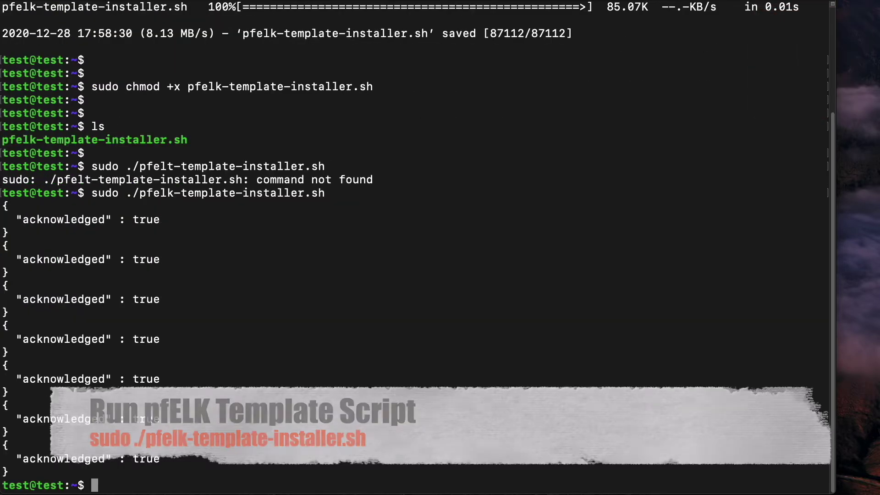
- Load Kibana and go to Stack Management > Index Management
key("Return")
key("Return")
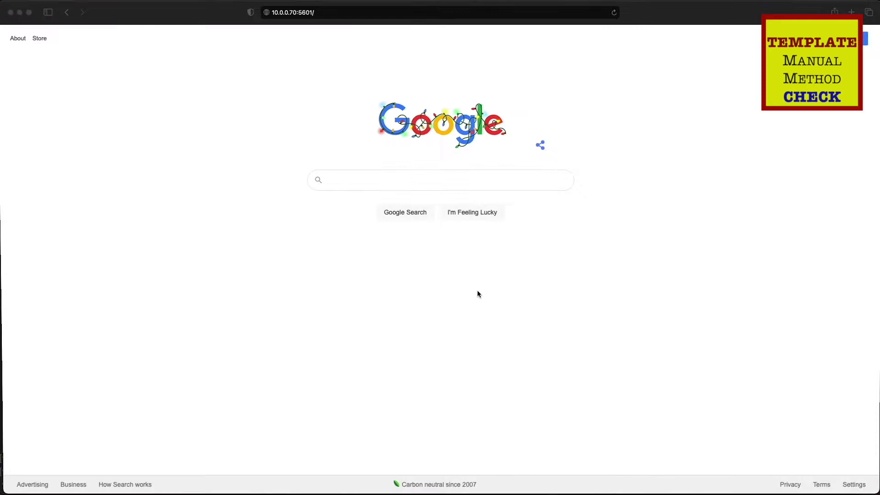
left_click(344, 17)
key("Return")
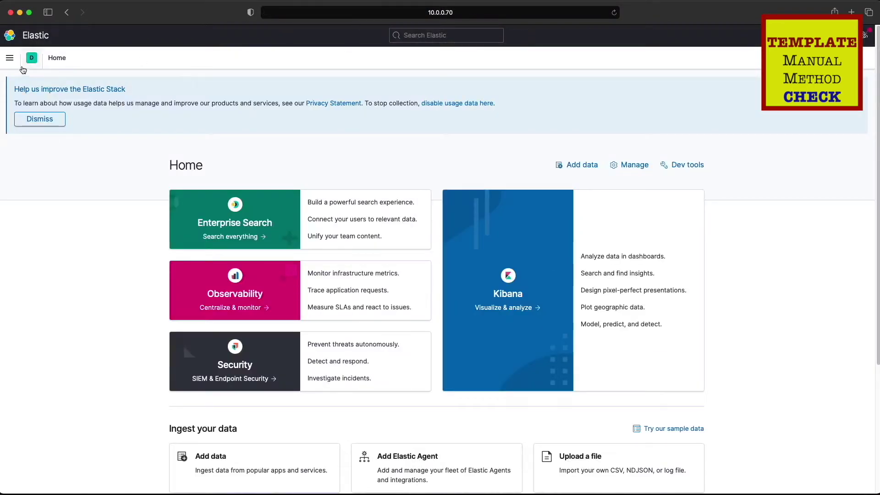
left_click(10, 58)
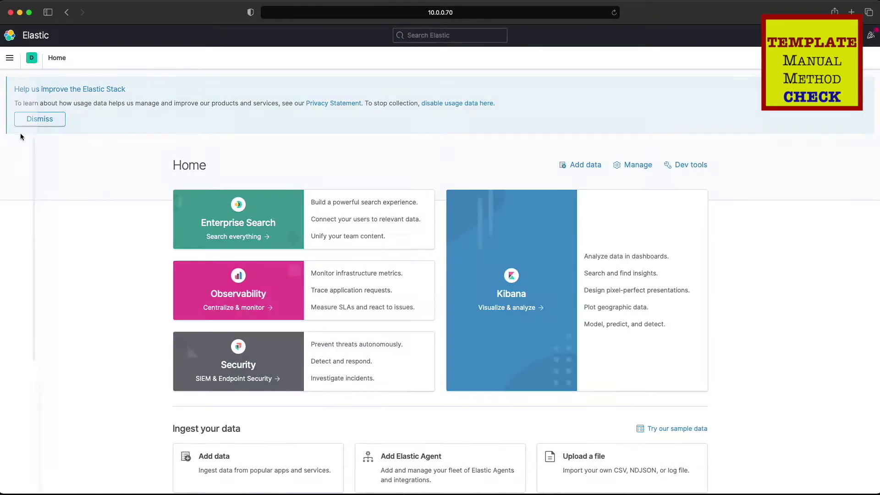
scroll(61, 466, "down", 3)
left_click(36, 464)
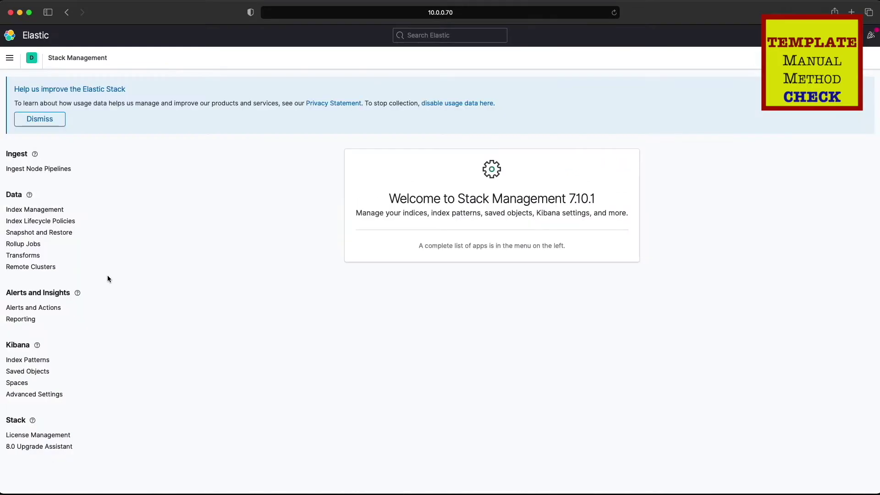
left_click(37, 211)
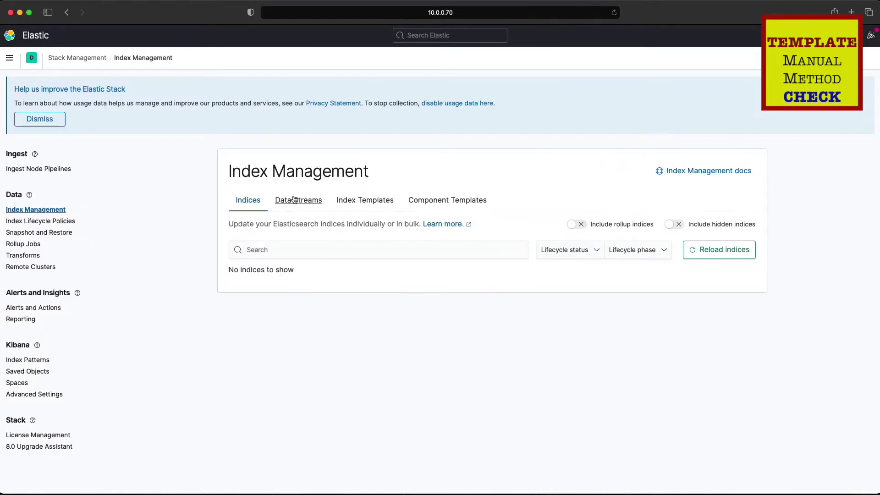
- Check the installed pfelk entries on the Index Templates and Component Templates tabs
left_click(340, 204)
scroll(261, 261, "down", 4)
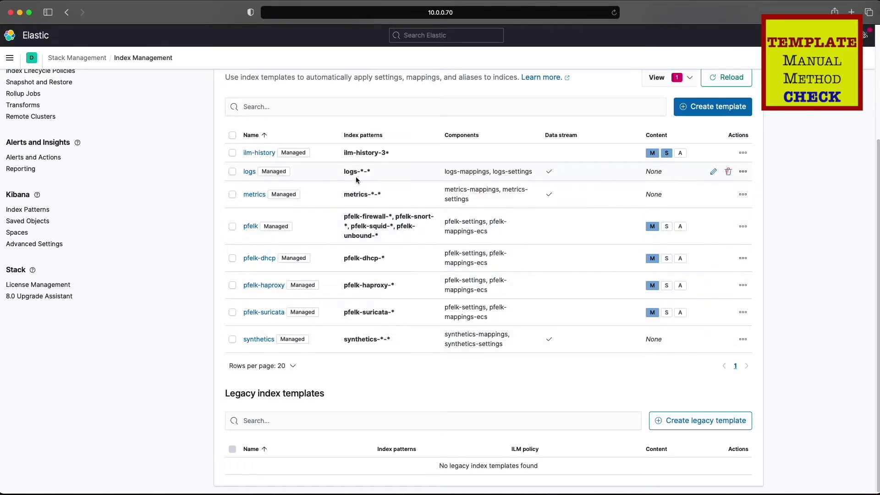
scroll(441, 128, "up", 4)
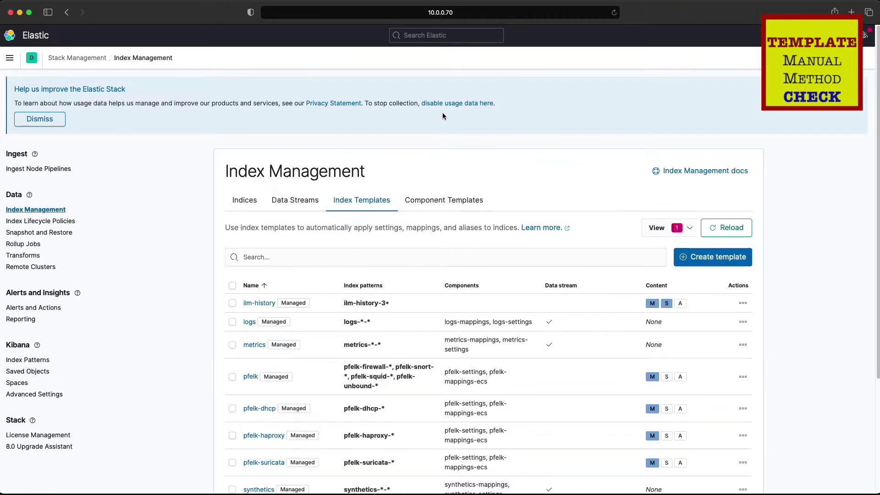
left_click(444, 202)
- Delete the four pfelk index templates, including pfelk, pfelk-haproxy and pfelk-suricata
left_click(353, 202)
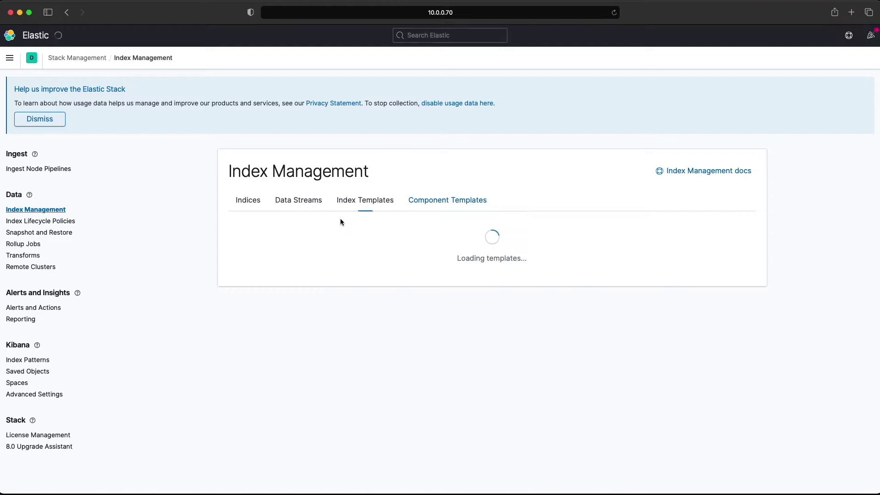
scroll(284, 295, "down", 4)
left_click(233, 258)
left_click(232, 285)
left_click(232, 312)
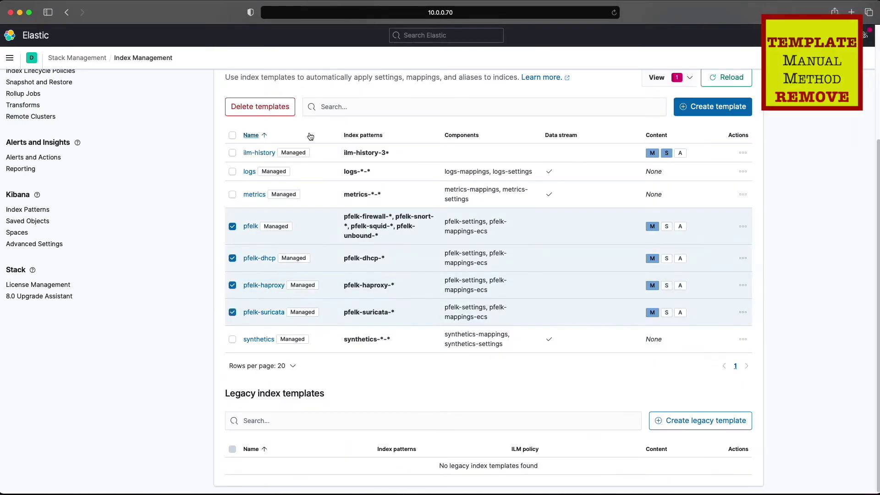
left_click(258, 106)
left_click(485, 289)
- Delete the pfelk-mappings-ecs and pfelk-settings component templates
left_click(444, 200)
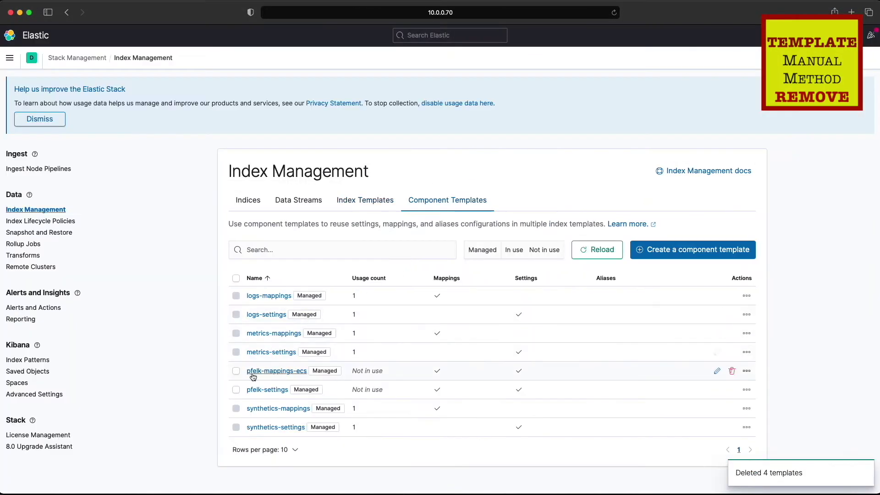
left_click(236, 370)
left_click(236, 389)
left_click(284, 249)
left_click(467, 281)
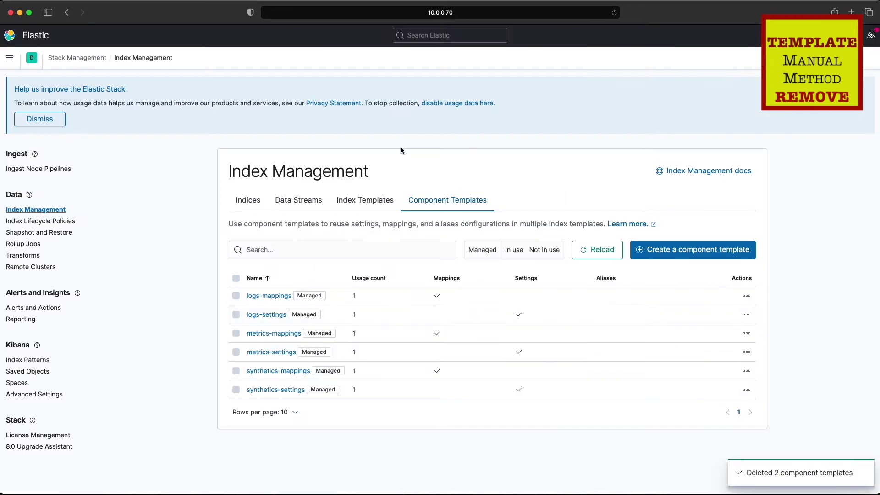
- Clear the terminal screen and open a new browser tab
key("super+m")
key("ctrl+l")
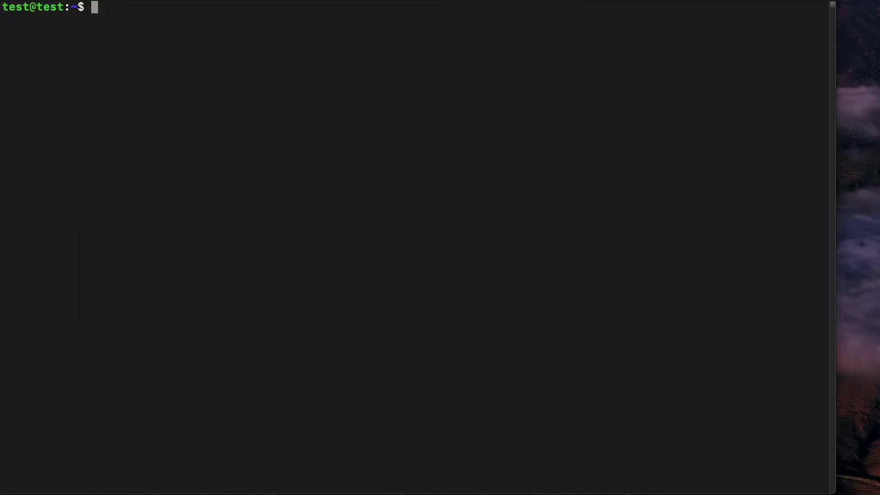
key("Return")
key("Return")
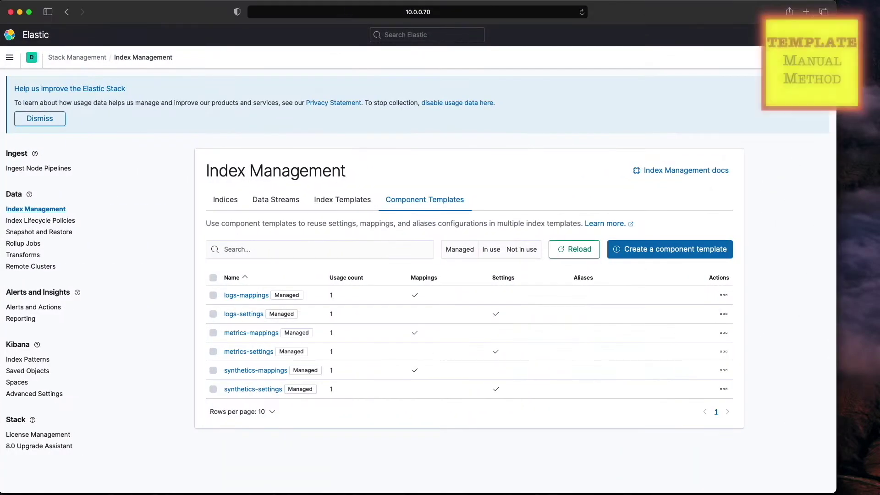
key("super+t")
- Go to GitHub and search for the pfelk repository
type("g")
key("Return")
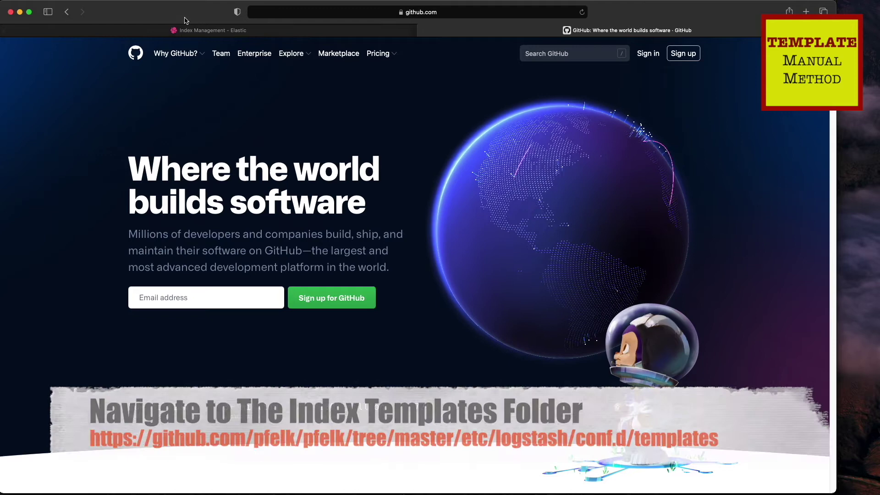
left_click(546, 54)
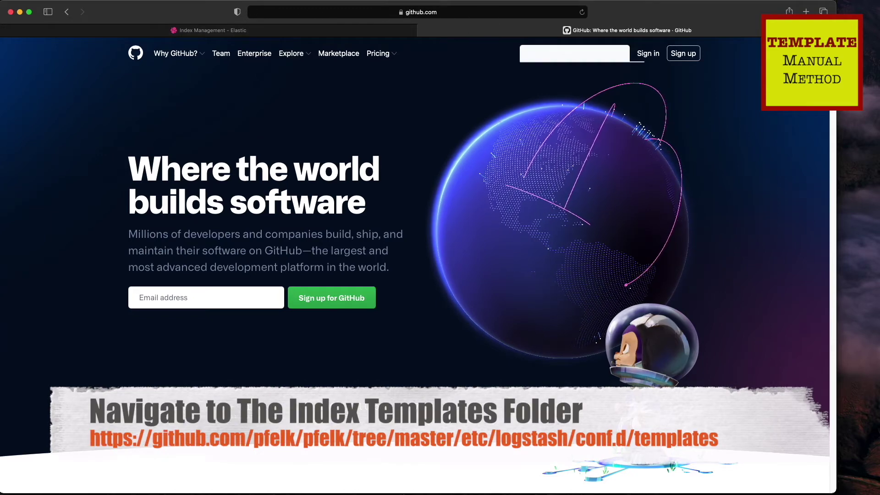
type("pfelk")
key("Return")
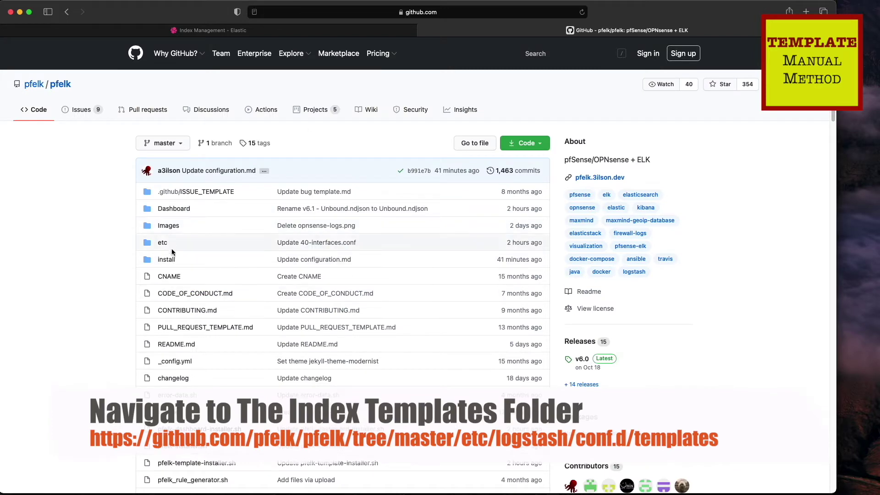
- Select all raw text of etc/logstash/conf.d/templates/pfelk, then return to the Kibana tab
left_click(164, 246)
left_click(198, 228)
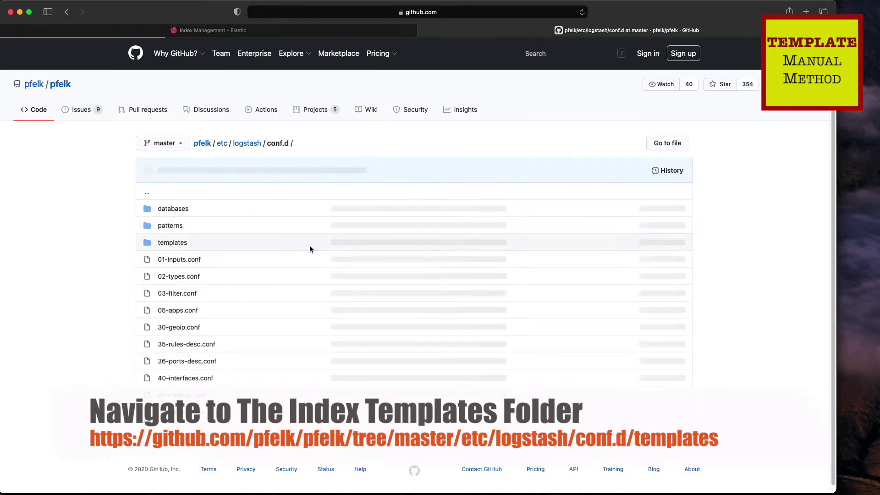
left_click(170, 244)
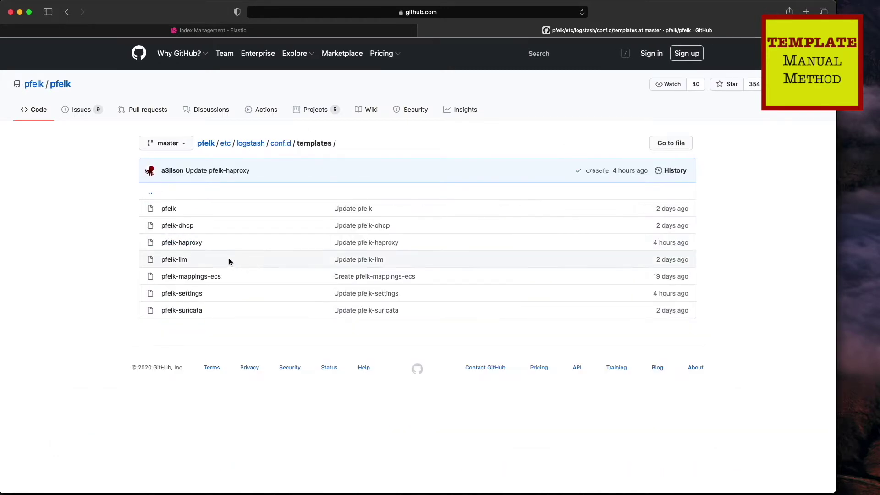
left_click(272, 209)
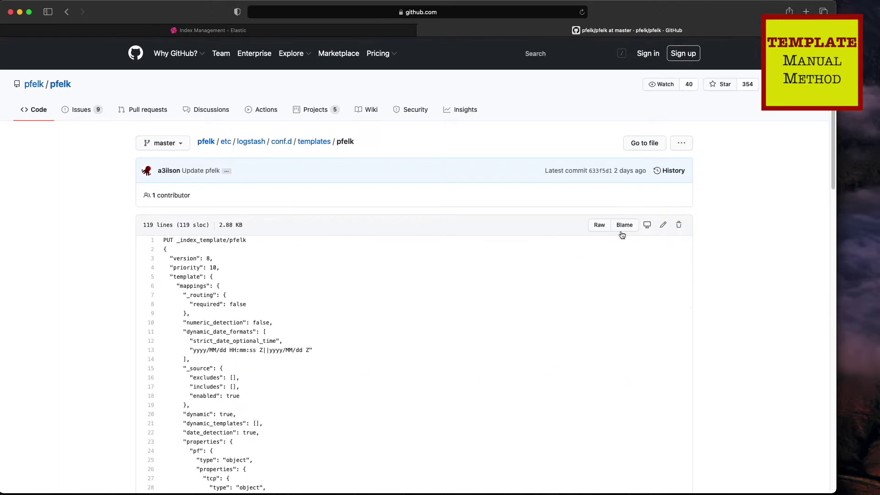
key("super+a")
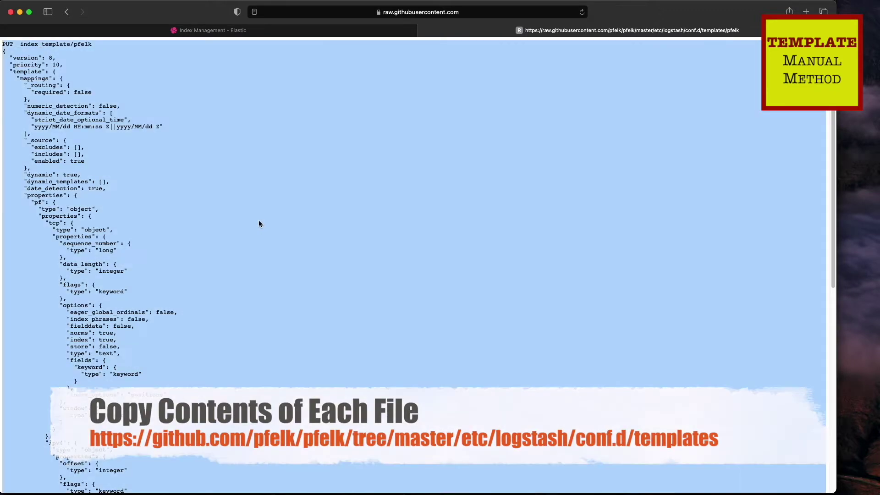
left_click(67, 12)
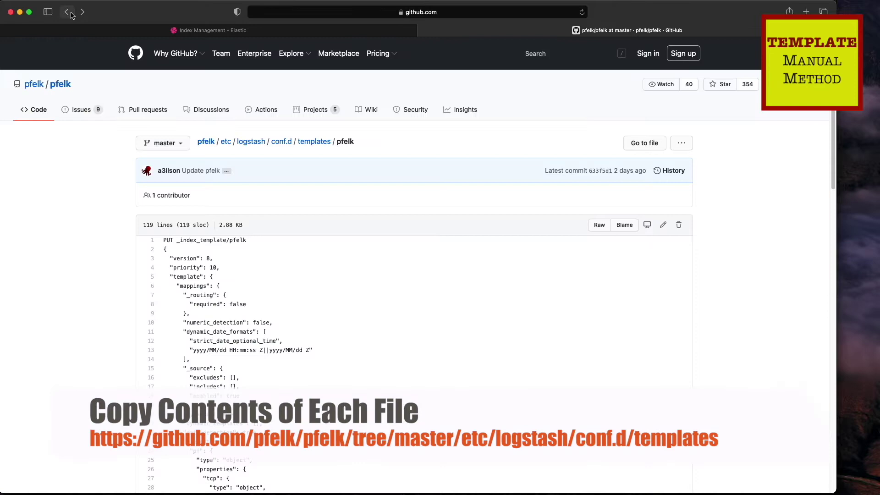
left_click(255, 35)
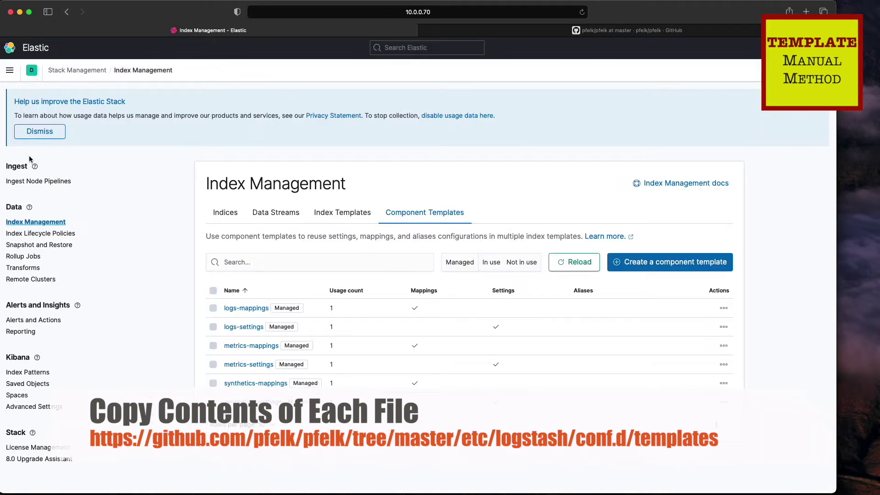
- Open the Dev Tools console from the Kibana navigation menu
left_click(13, 71)
scroll(58, 330, "down", 6)
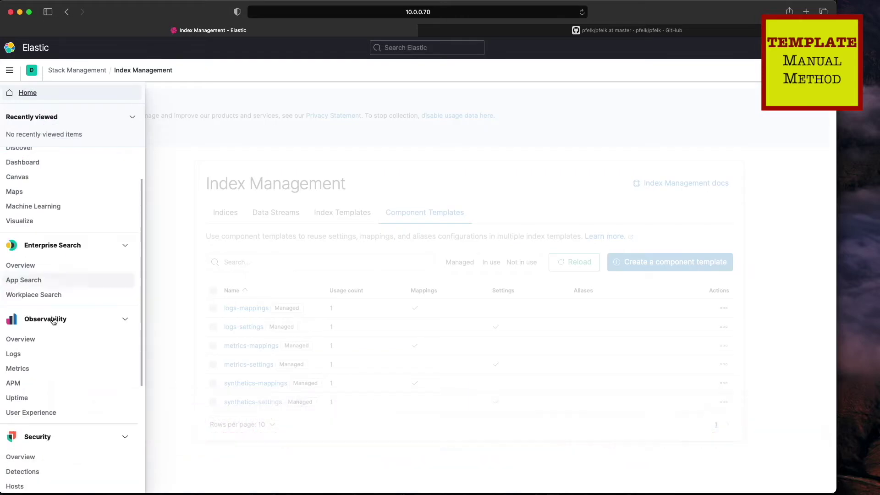
scroll(45, 430, "down", 3)
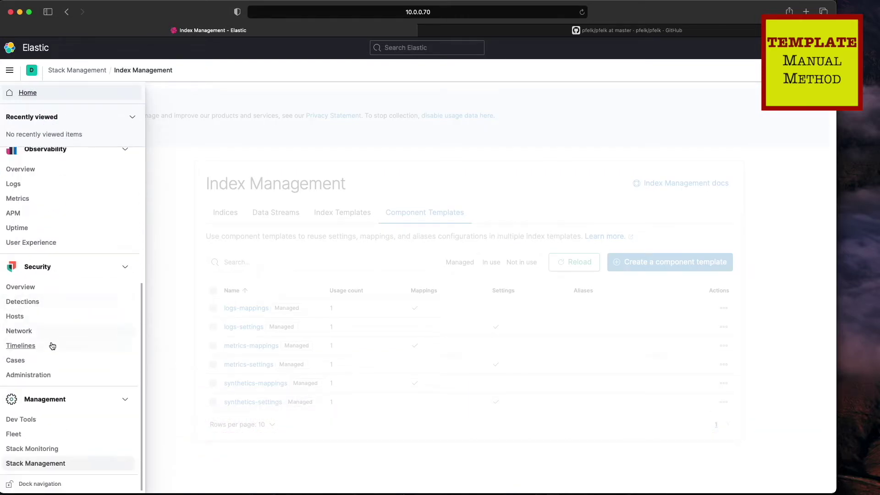
left_click(27, 419)
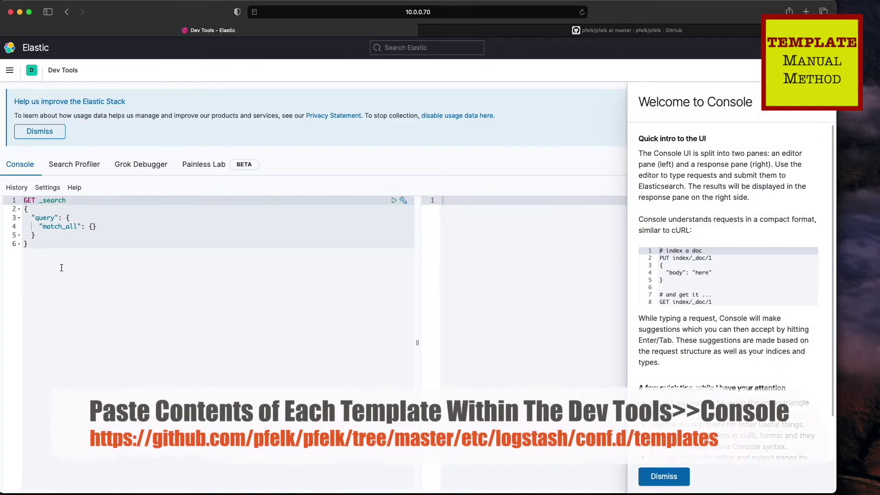
- Replace the sample request with the pfelk index template and send it
left_click_drag(26, 244, 27, 208)
key("super+a")
type("G")
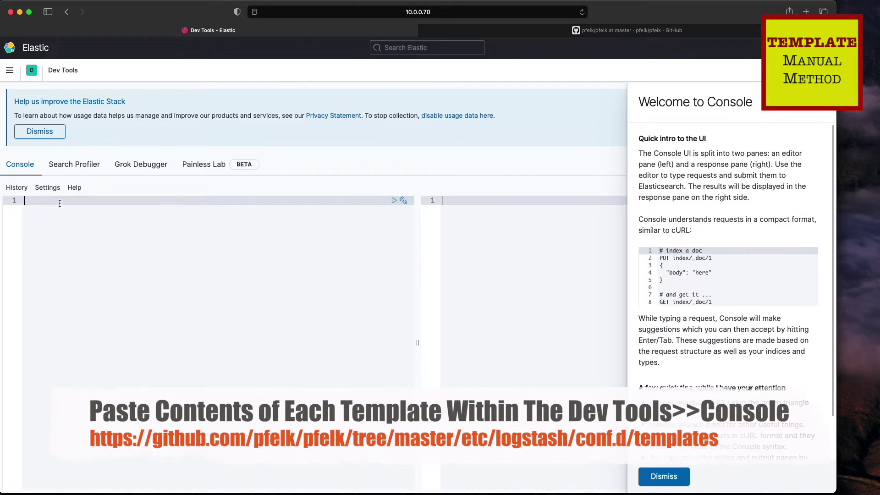
key("super+v")
left_click(823, 92)
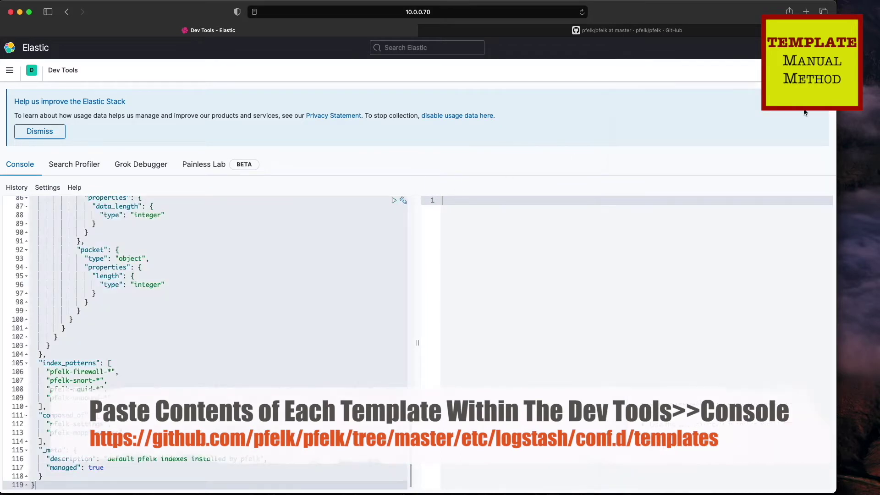
left_click(396, 202)
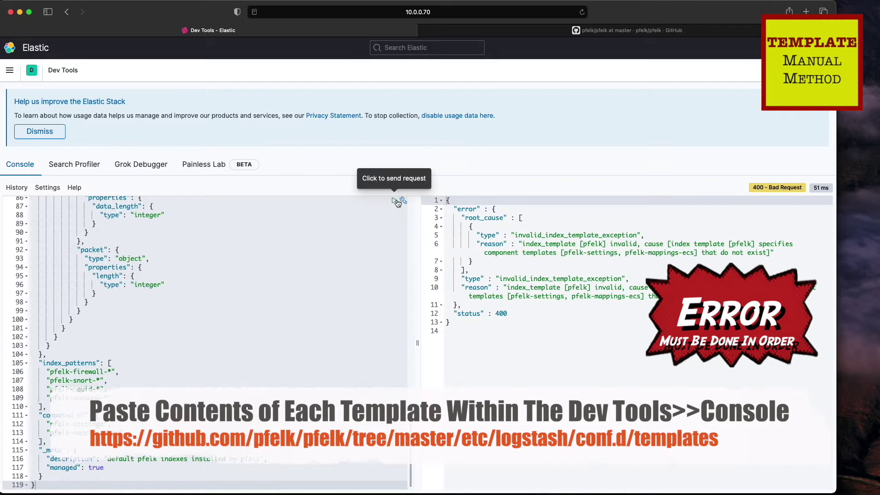
scroll(346, 301, "up", 15)
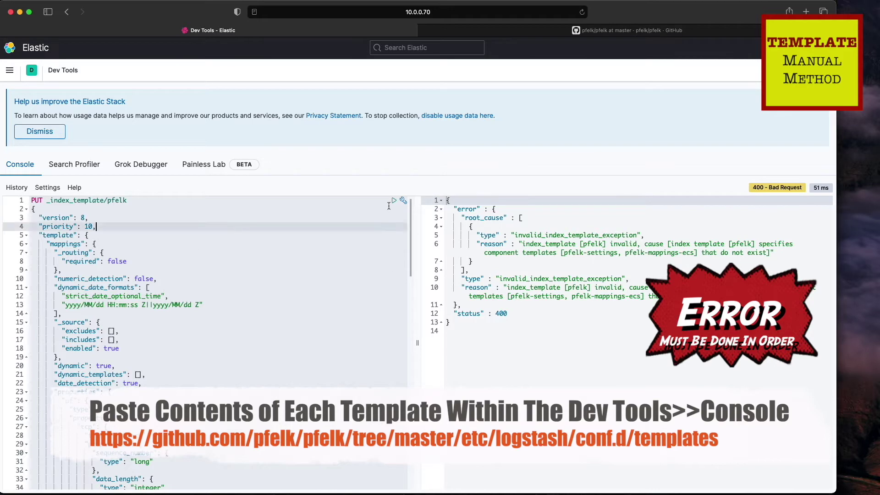
- Copy the raw pfelk-settings template from GitHub into the console and send it
key("cmd+a")
key("BackSpace")
left_click(602, 31)
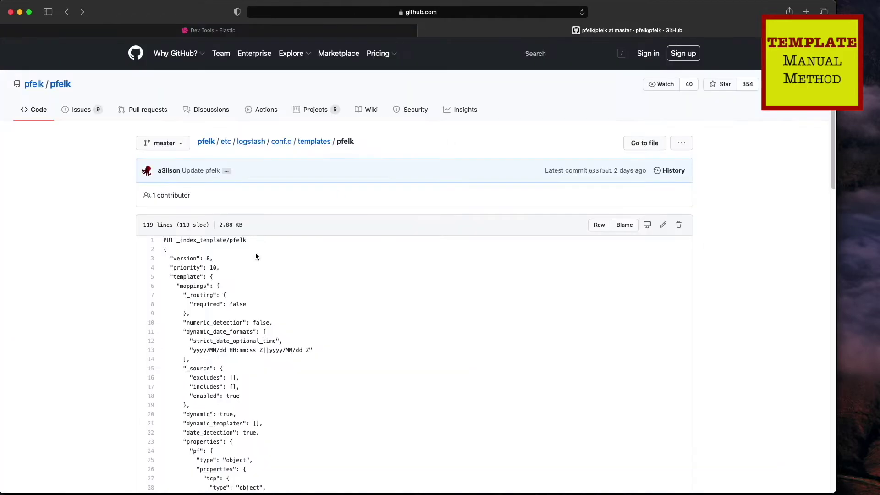
left_click(304, 143)
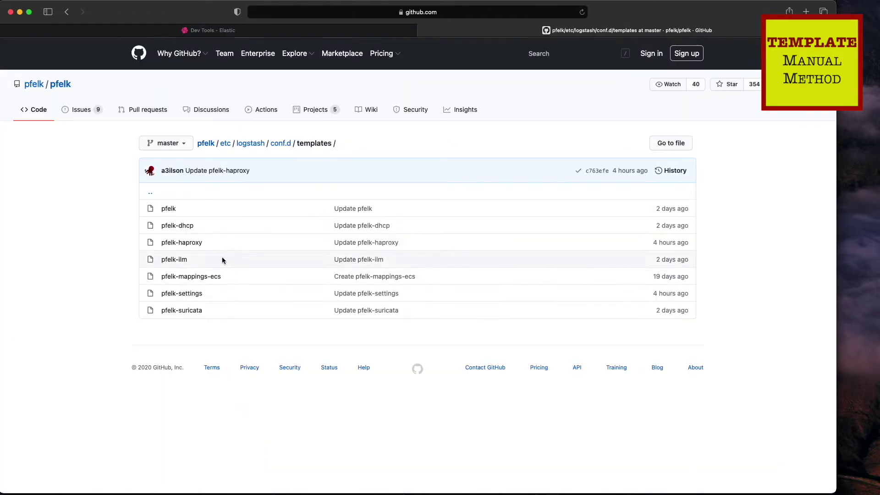
left_click(188, 295)
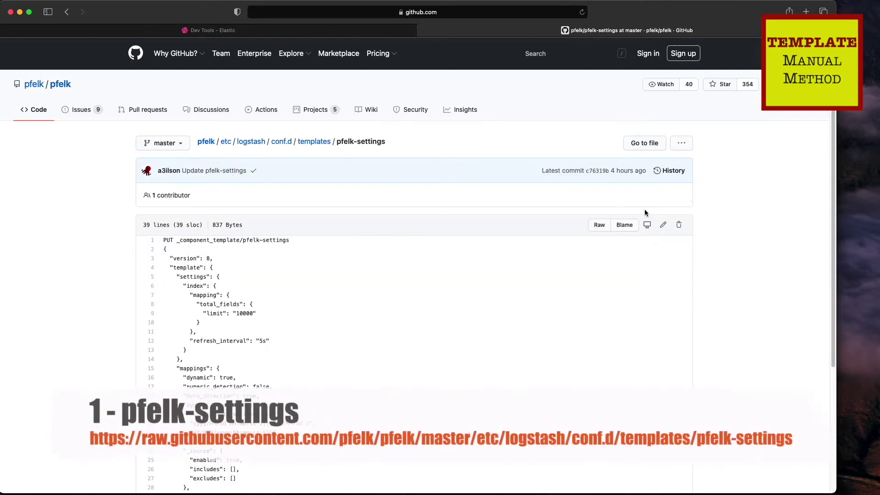
left_click(599, 226)
key("super+a")
key("super+c")
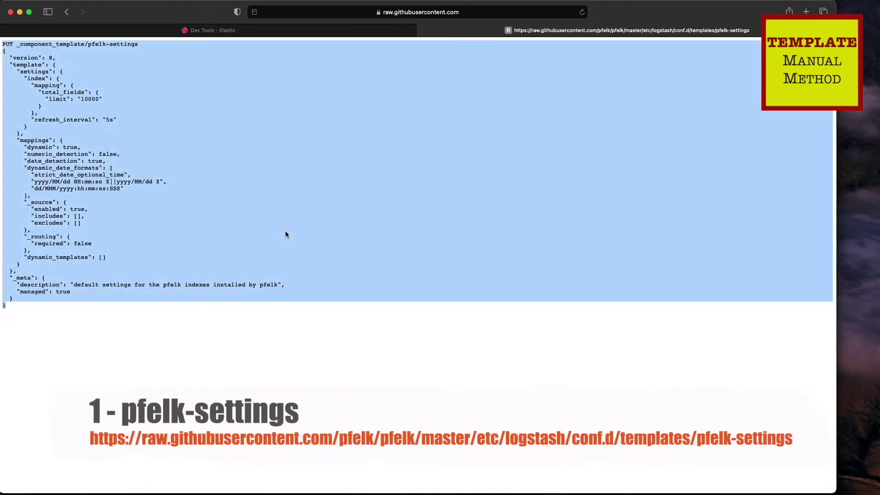
key("ctrl+shift+Tab")
key("super+v")
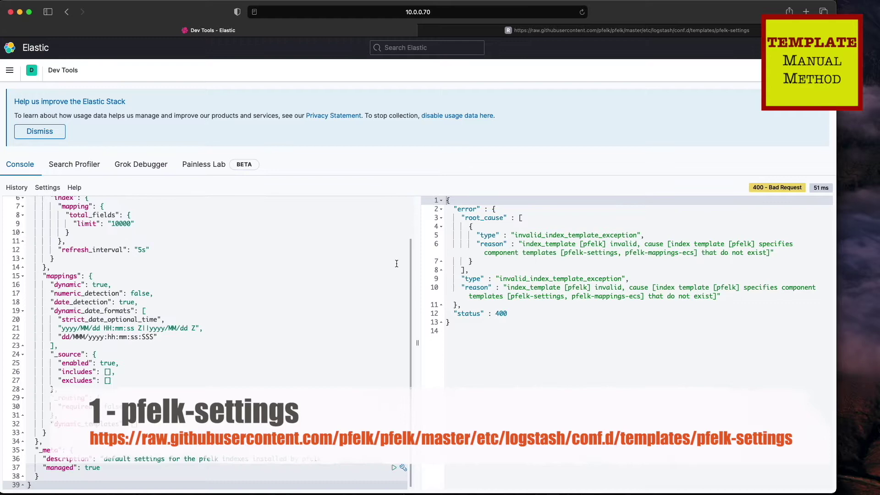
scroll(381, 295, "up", 2)
left_click(395, 203)
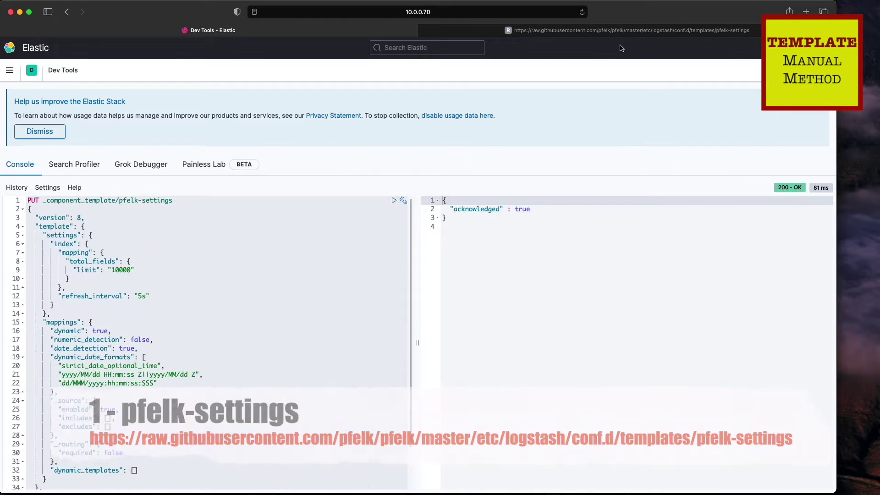
- Paste the raw pfelk-mappings-ecs template into the console and send it
key("ctrl+Tab")
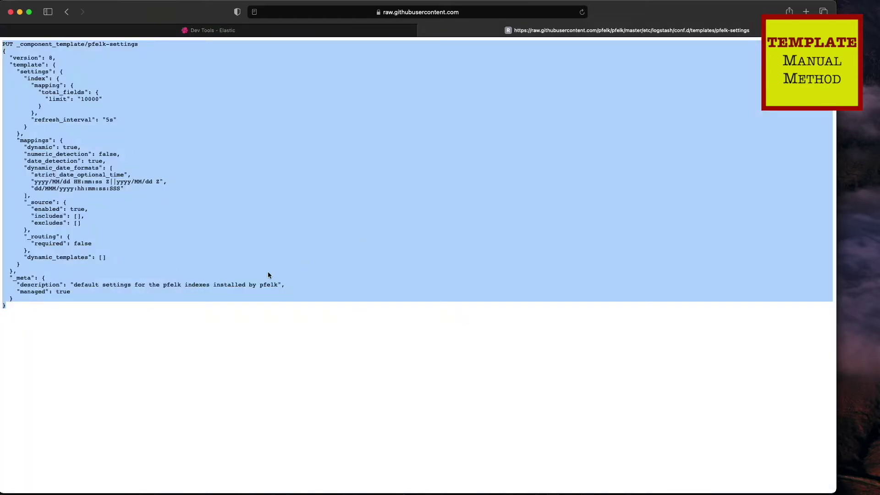
left_click(68, 14)
left_click(68, 13)
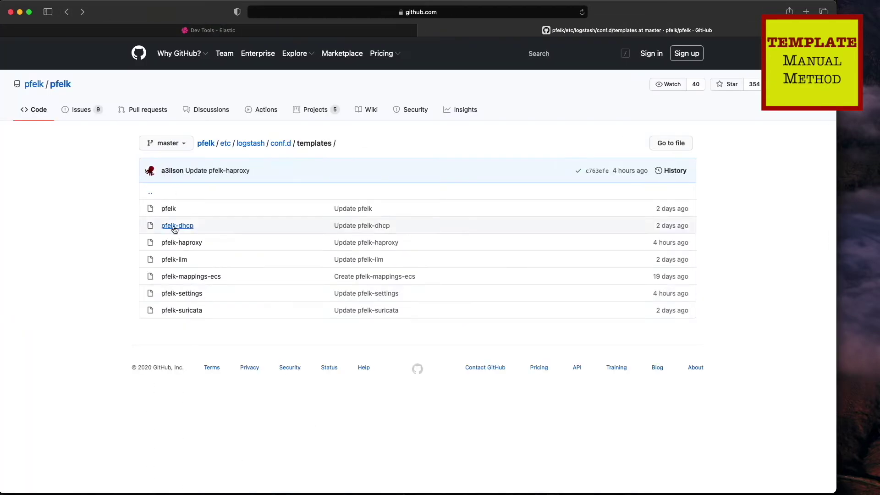
left_click(197, 277)
left_click(599, 224)
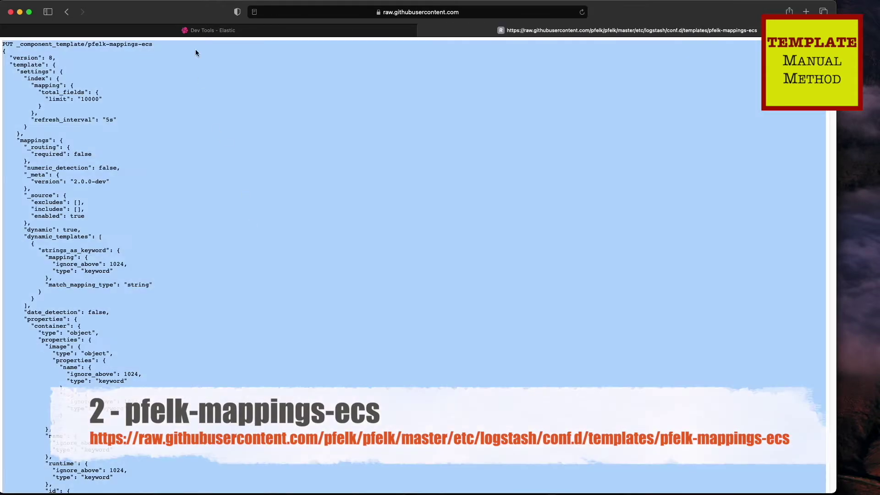
left_click(211, 31)
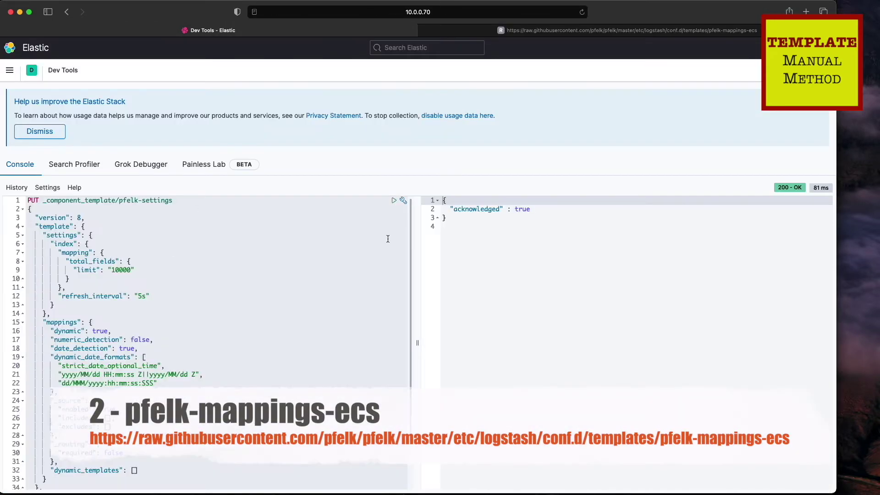
left_click(310, 270)
key("super+a")
key("super+v")
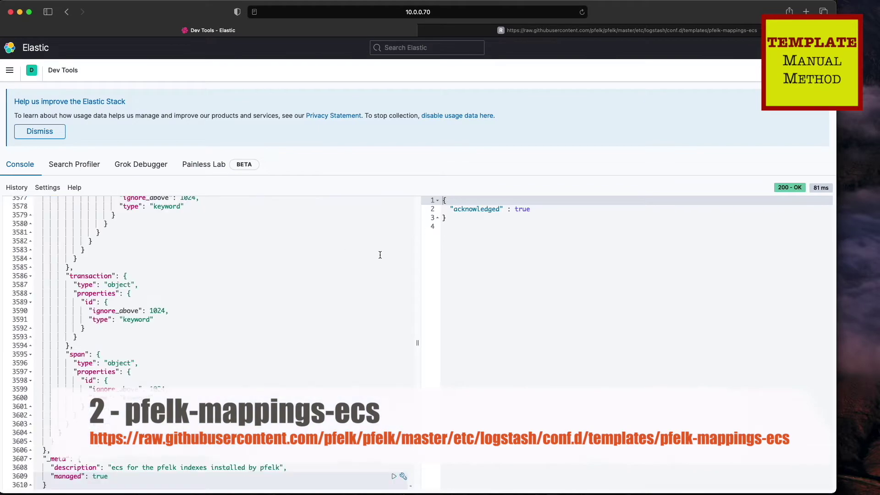
scroll(380, 255, "up", 15)
left_click(394, 201)
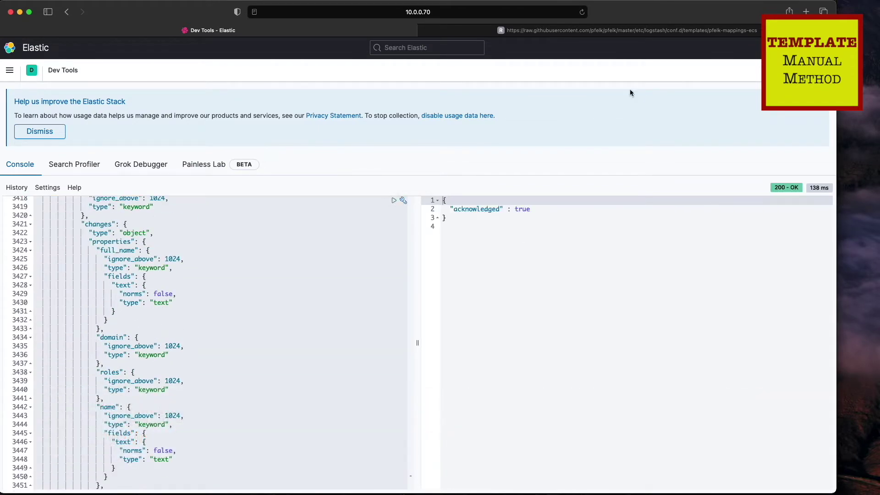
left_click(622, 30)
- Paste the raw pfelk index template into the console again and send it
left_click(66, 12)
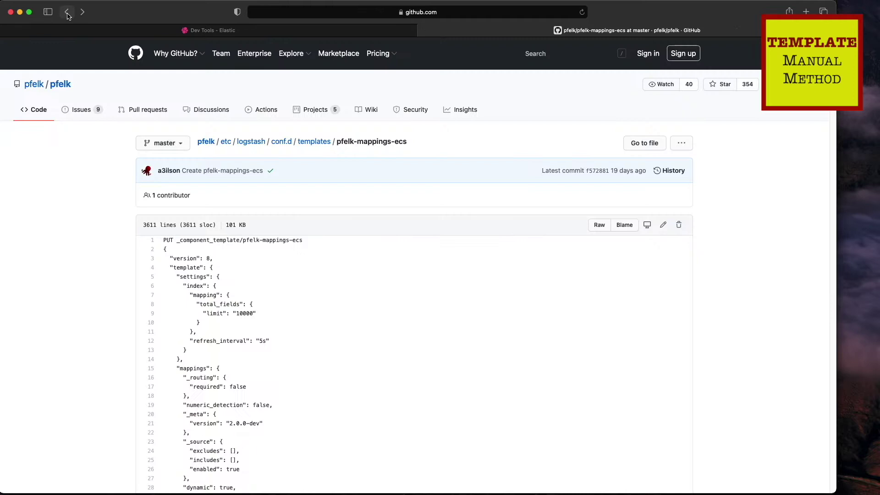
left_click(68, 14)
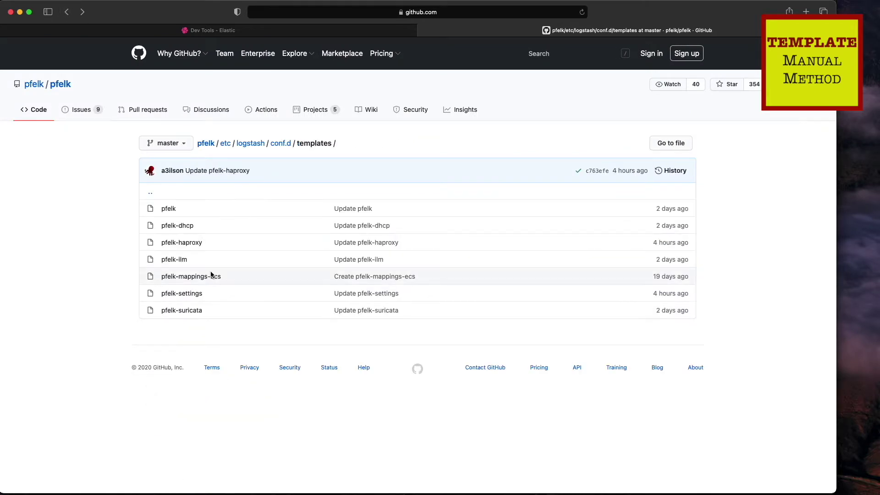
left_click(170, 208)
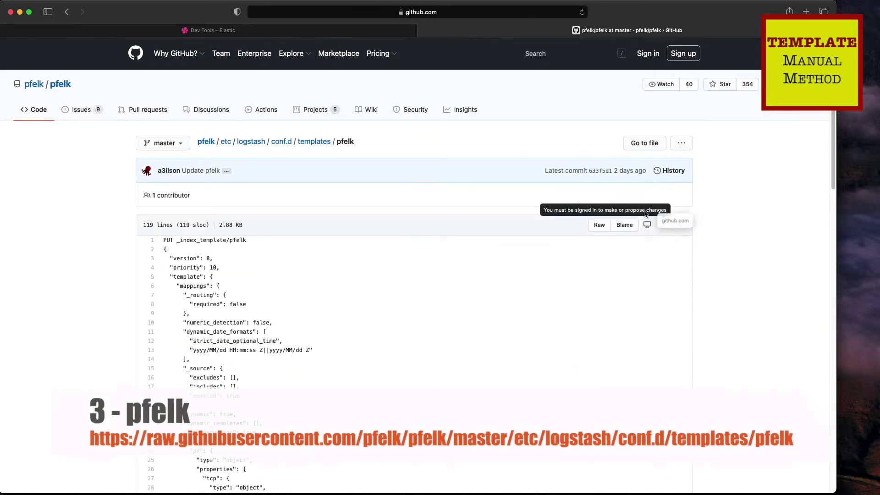
left_click(599, 226)
key("cmd+a")
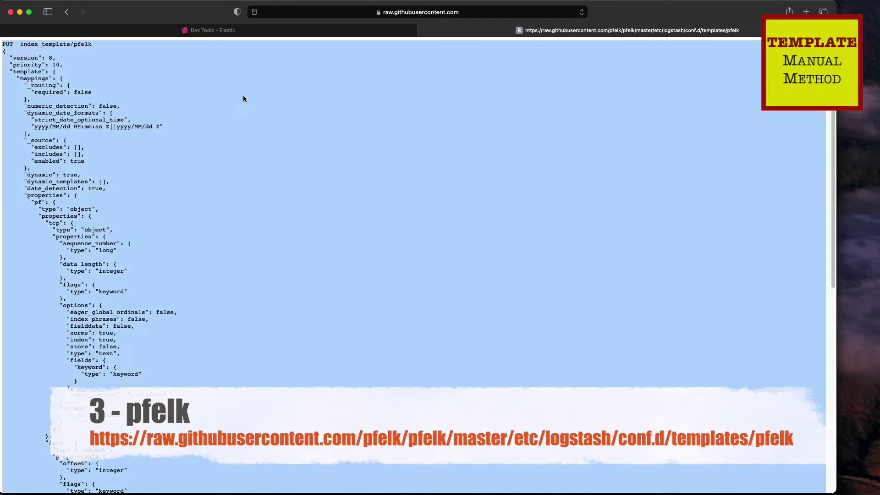
left_click(275, 31)
left_click(212, 260)
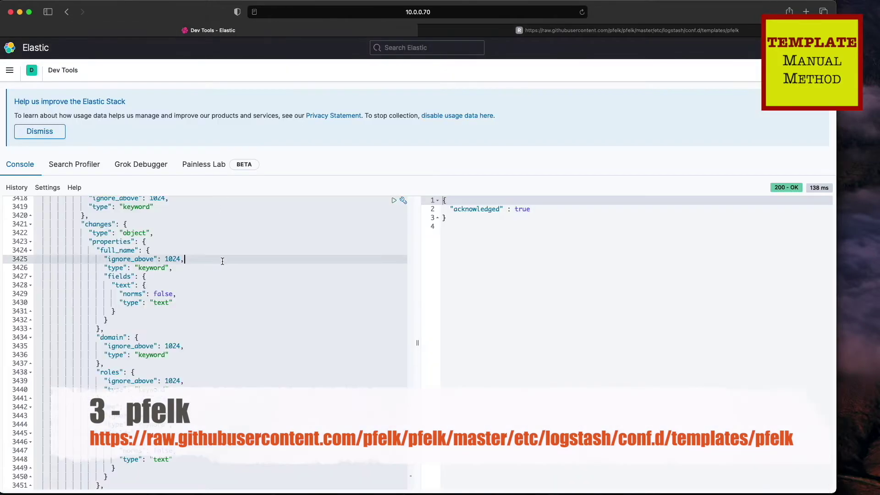
key("super+a")
key("super+v")
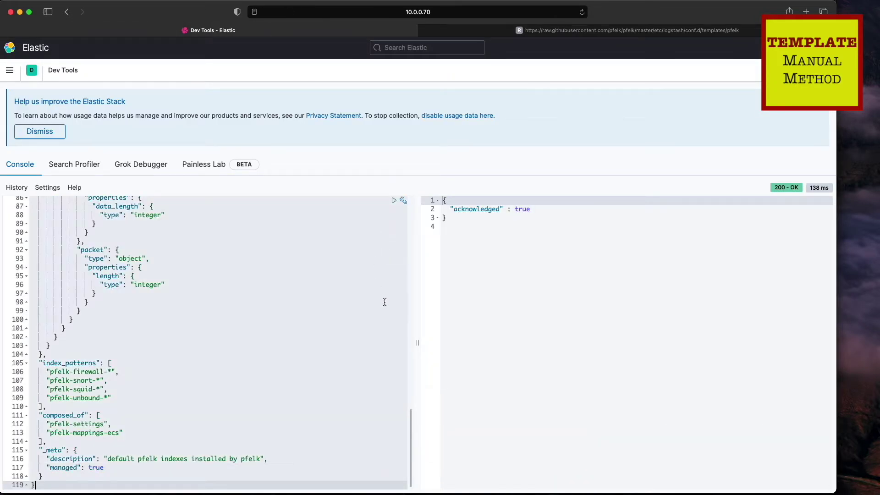
left_click(397, 202)
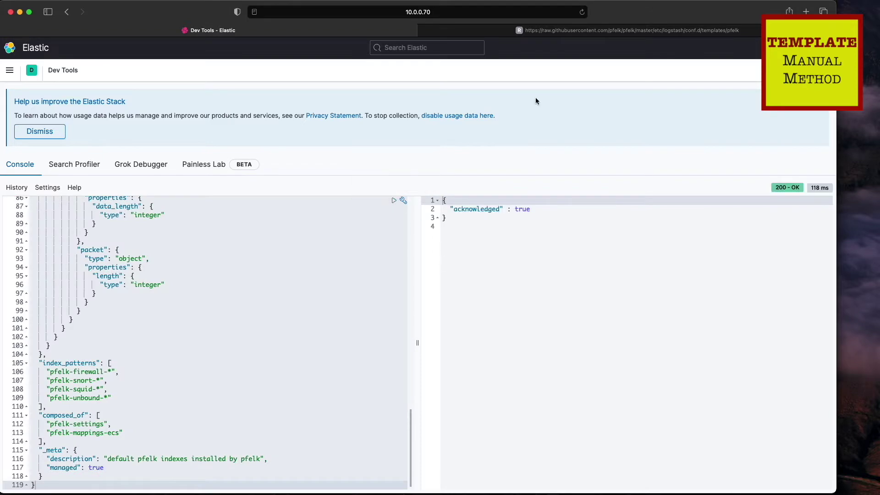
- Select the raw pfelk-dhcp template text from the GitHub templates folder
left_click(570, 31)
left_click(66, 12)
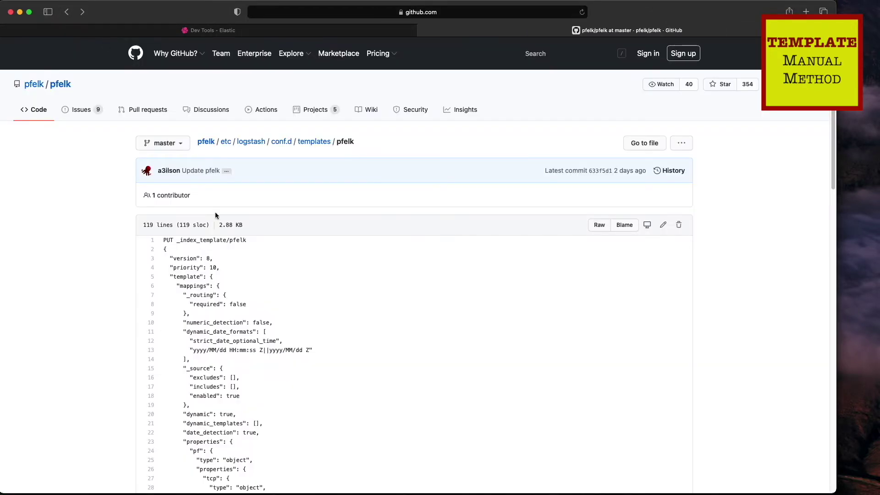
left_click(315, 143)
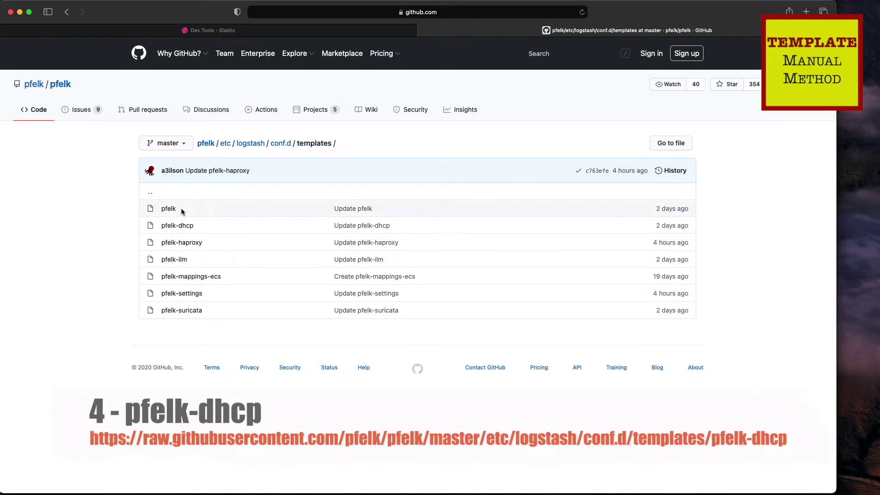
left_click(433, 226)
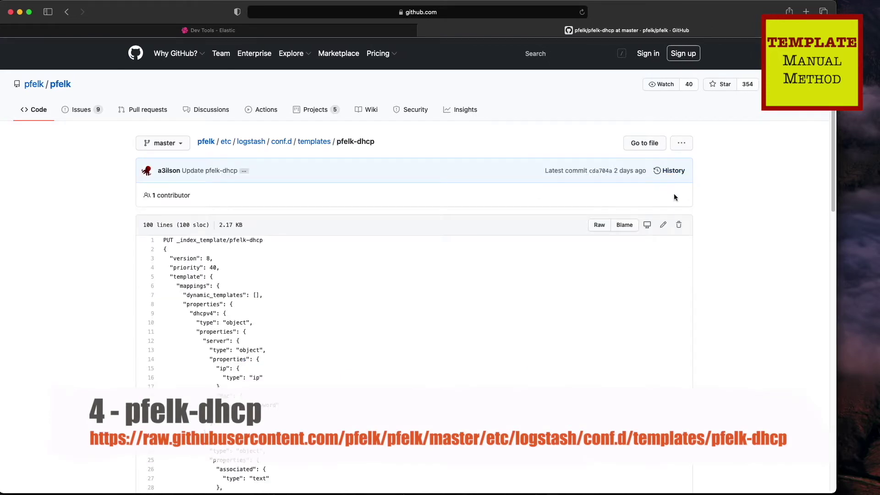
left_click(597, 228)
key("super+a")
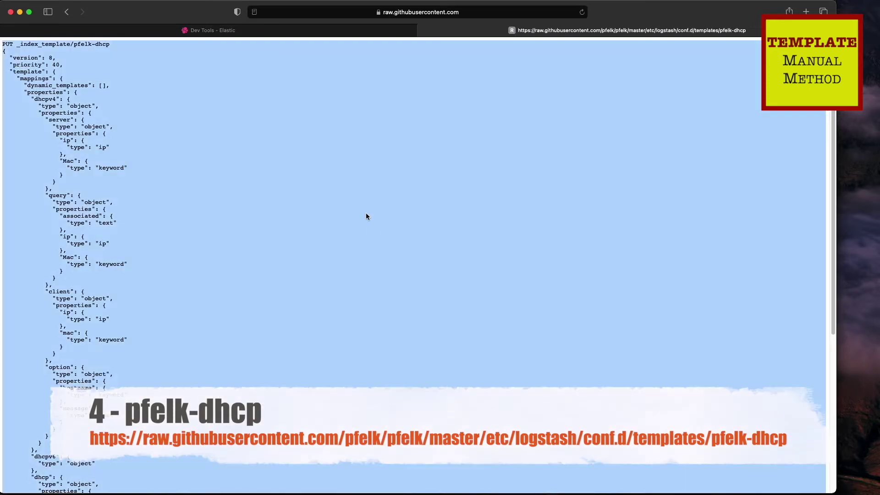
left_click(67, 12)
- Replace the console contents with the pfelk-dhcp template, send it, and return to GitHub's templates folder
left_click(212, 30)
left_click(291, 231)
key("super+a")
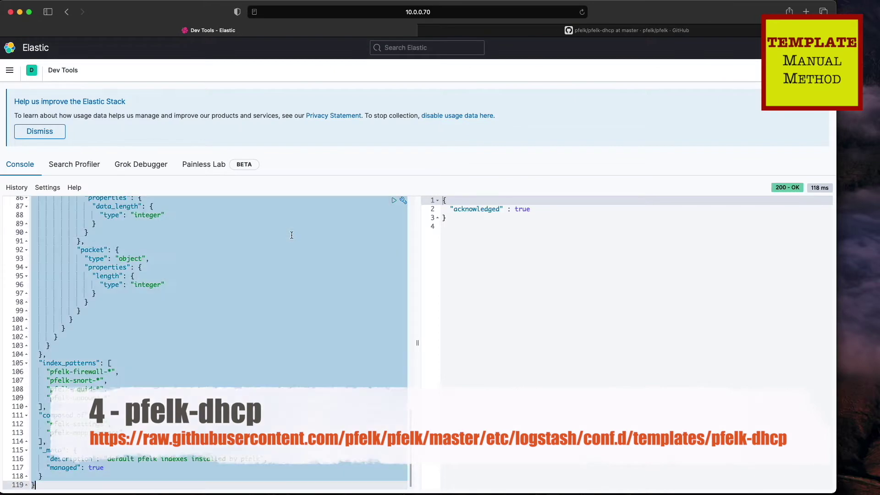
key("BackSpace")
key("super+v")
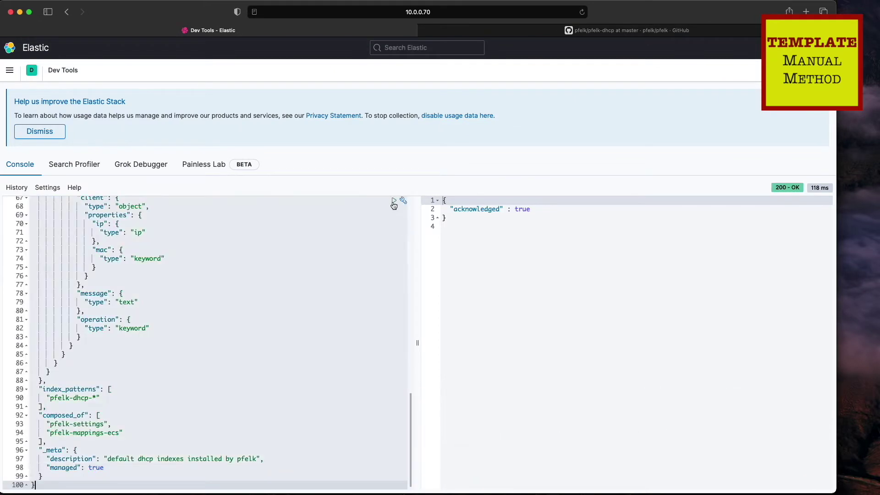
left_click(393, 202)
left_click(636, 32)
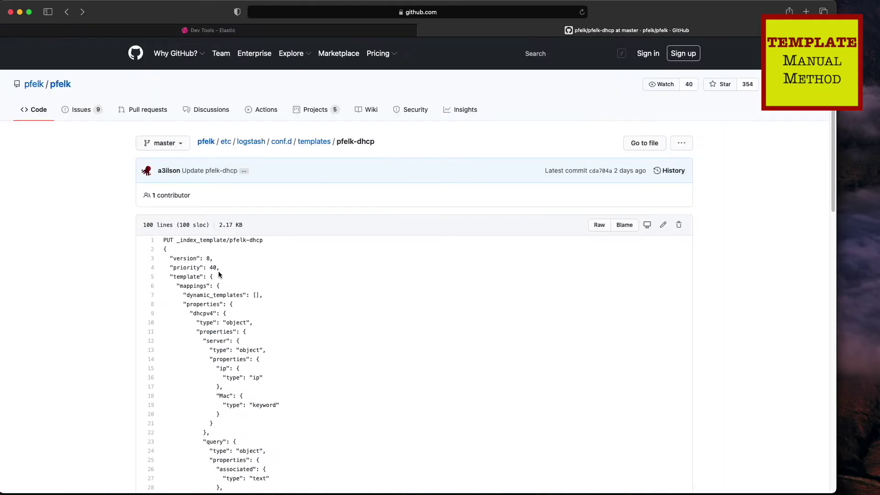
left_click(309, 141)
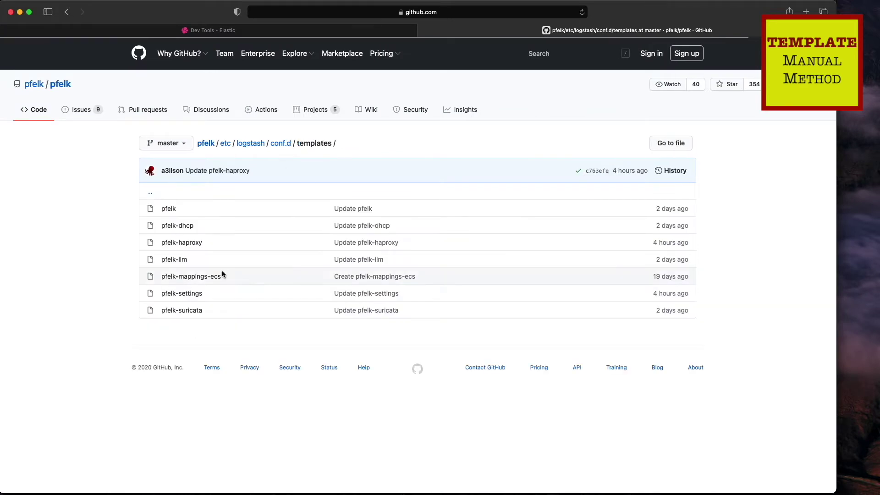
- Paste the raw pfelk-haproxy template into the console and send it
left_click(186, 244)
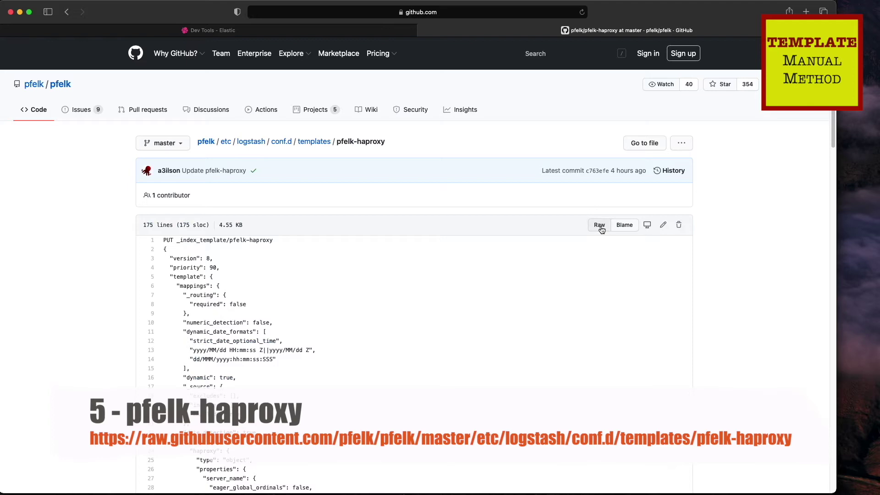
left_click(601, 226)
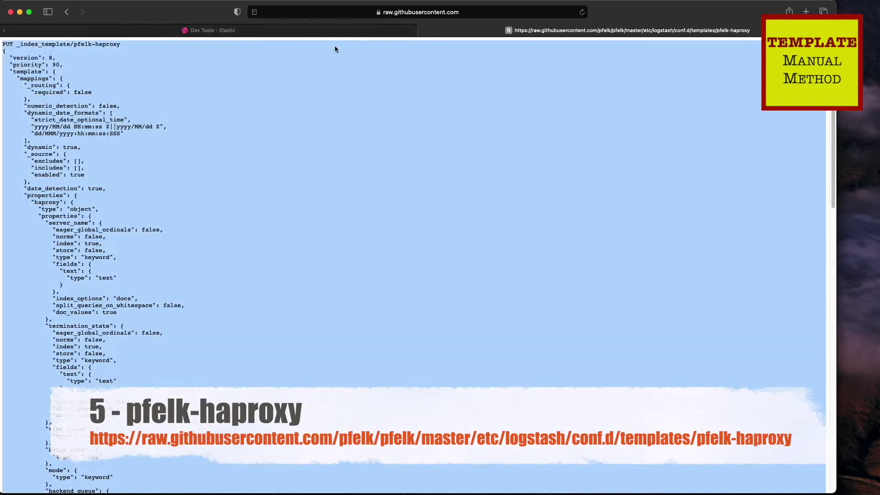
left_click(319, 31)
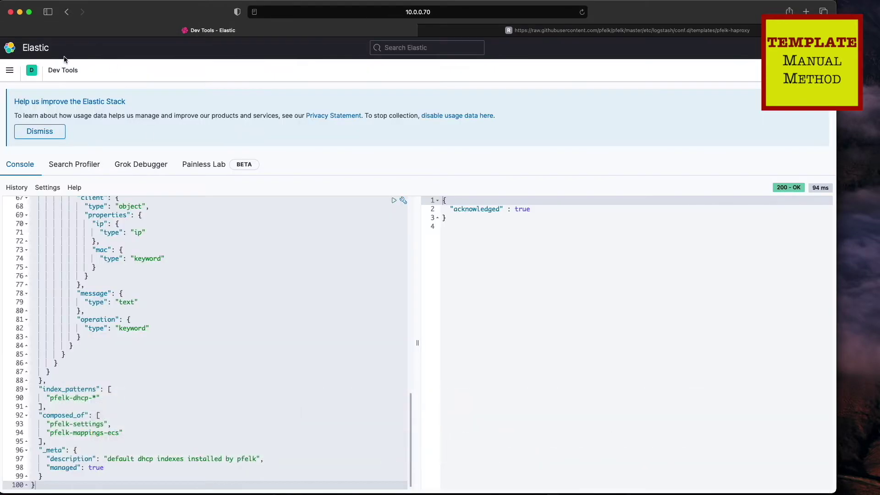
left_click(284, 233)
key("super+a")
key("BackSpace")
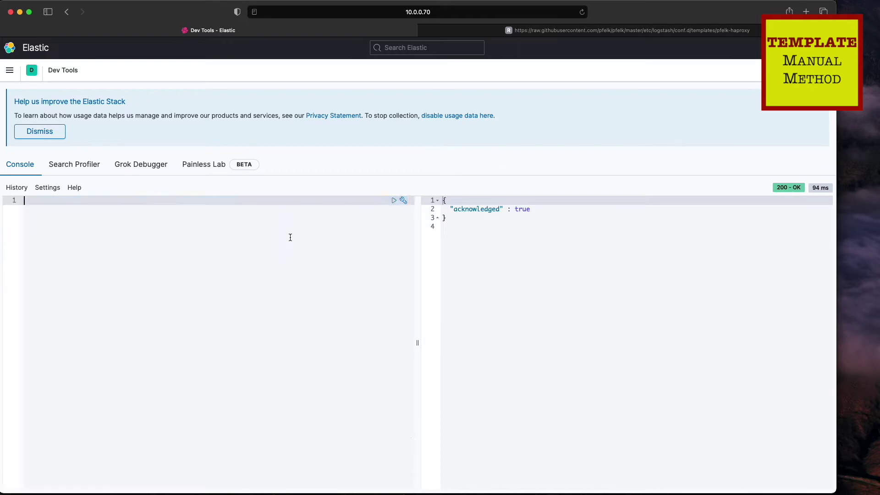
key("super+v")
left_click(393, 202)
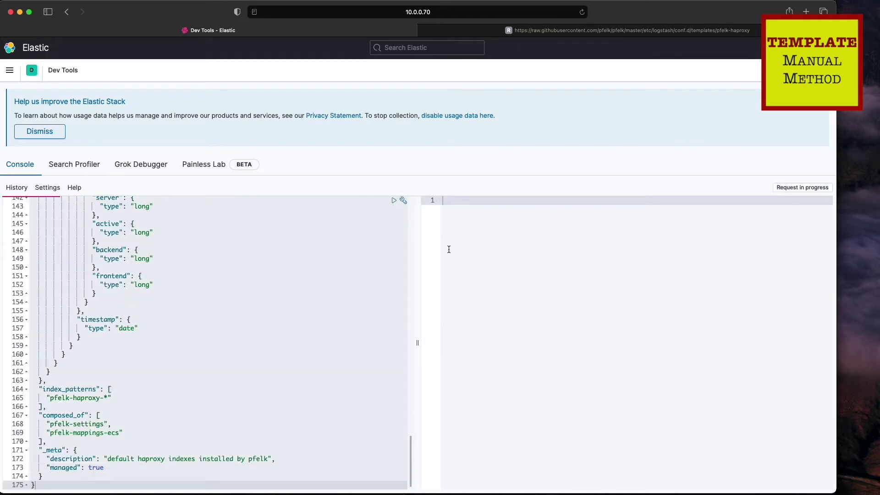
- Paste the raw pfelk-suricata template over the old one in the console and send it
left_click(578, 32)
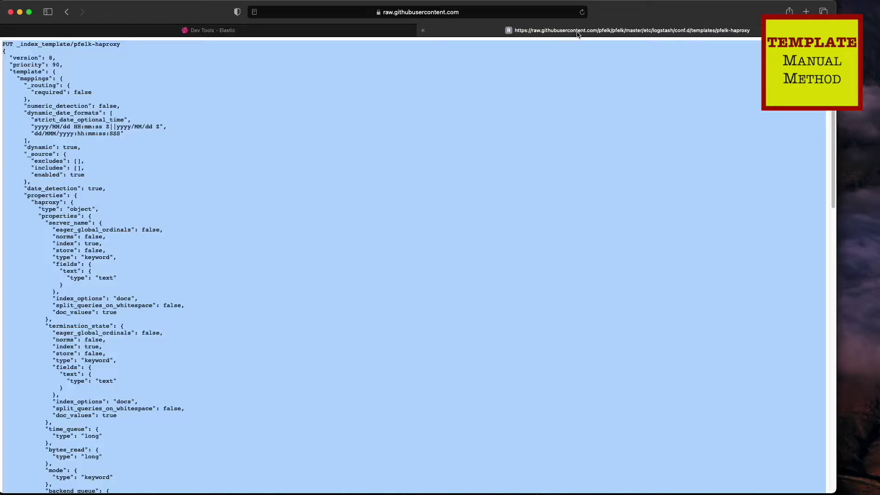
left_click(68, 11)
left_click(303, 145)
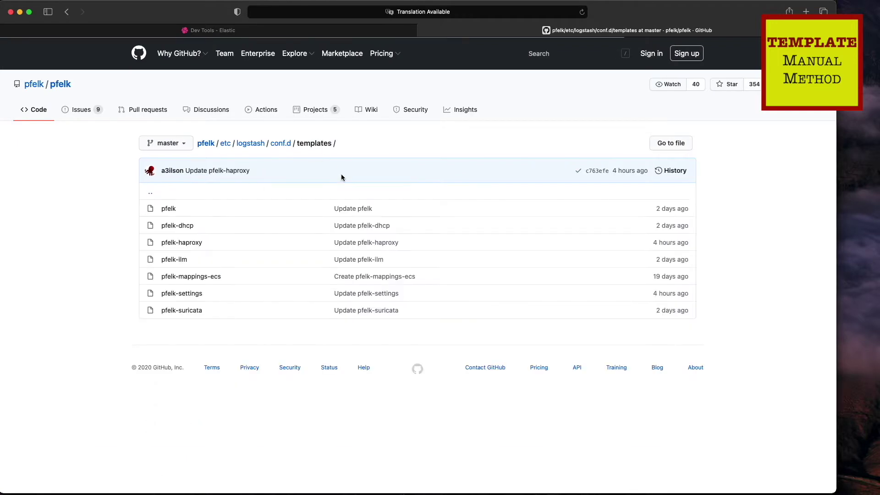
left_click(188, 309)
left_click(599, 223)
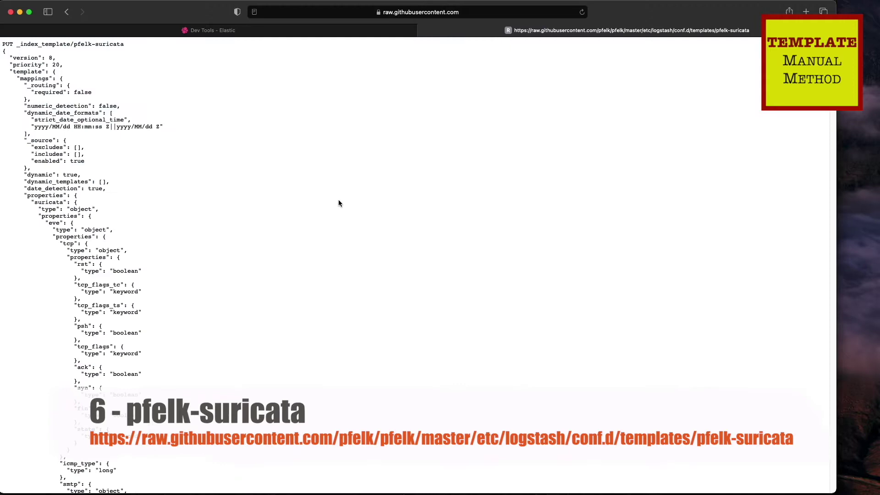
key("super+a")
left_click(195, 25)
key("super+a")
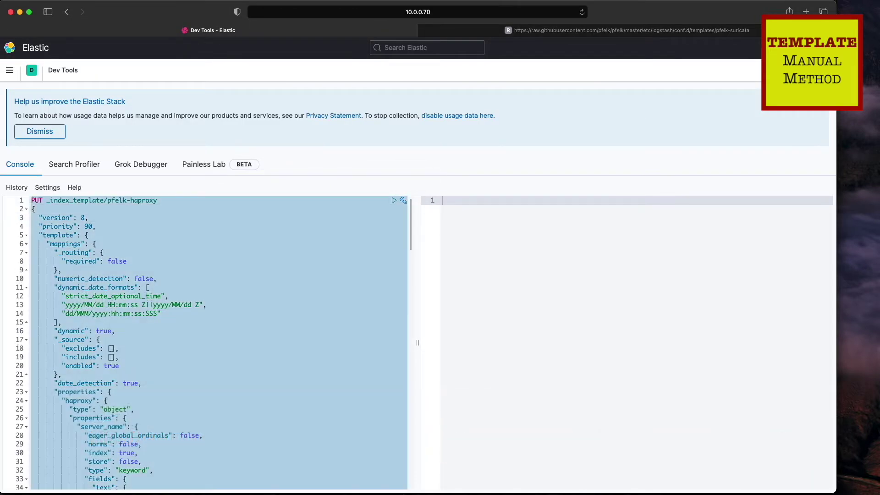
key("super+v")
left_click(394, 201)
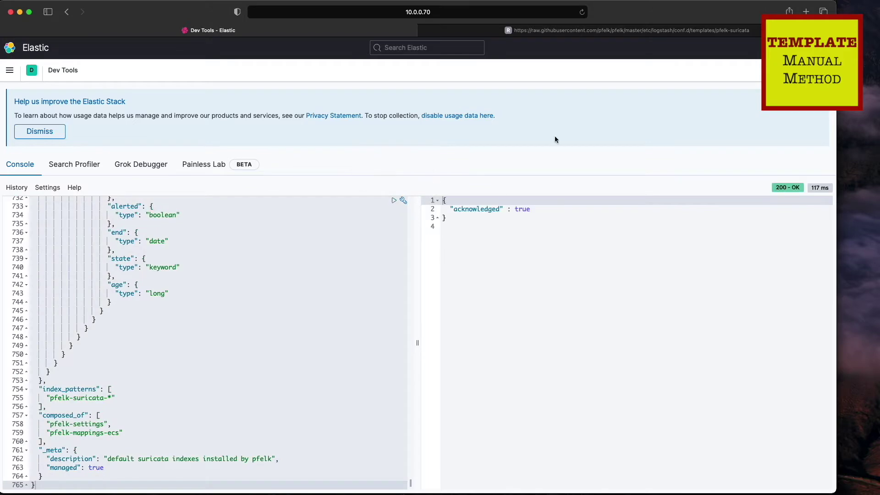
left_click(553, 31)
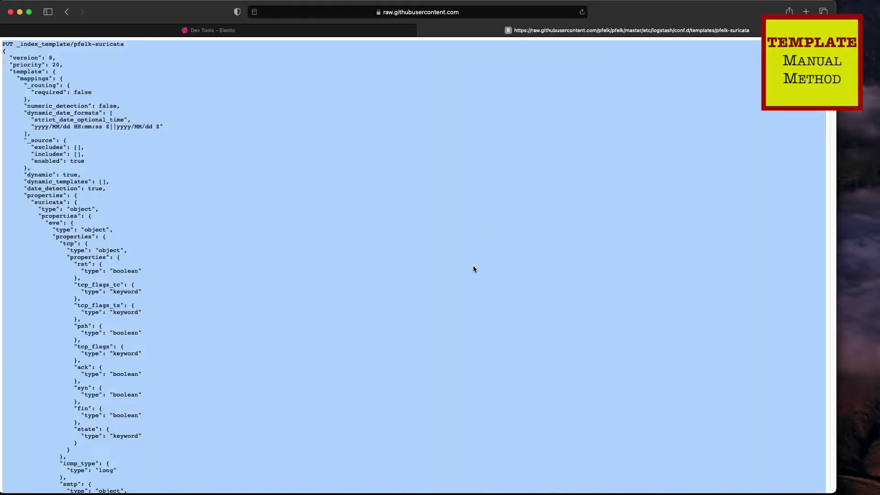
left_click(68, 14)
- Open the raw pfelk-ilm policy file on GitHub and select all its text
left_click(315, 141)
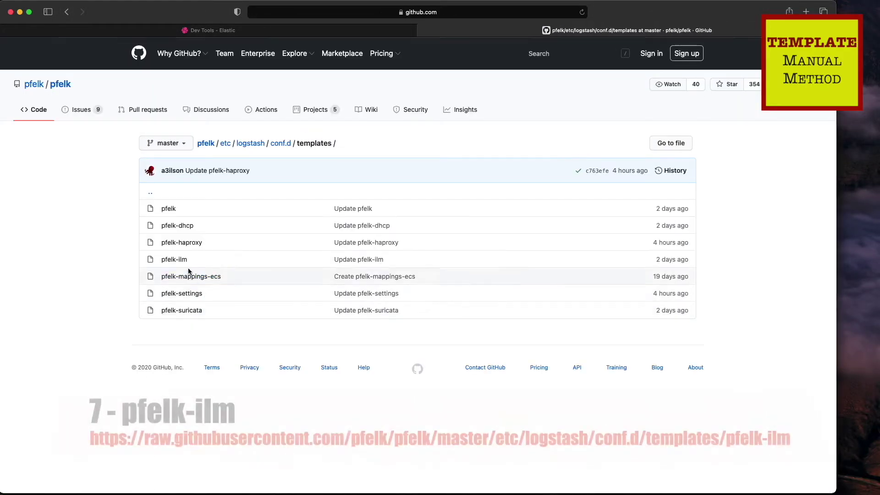
left_click(180, 257)
left_click(599, 225)
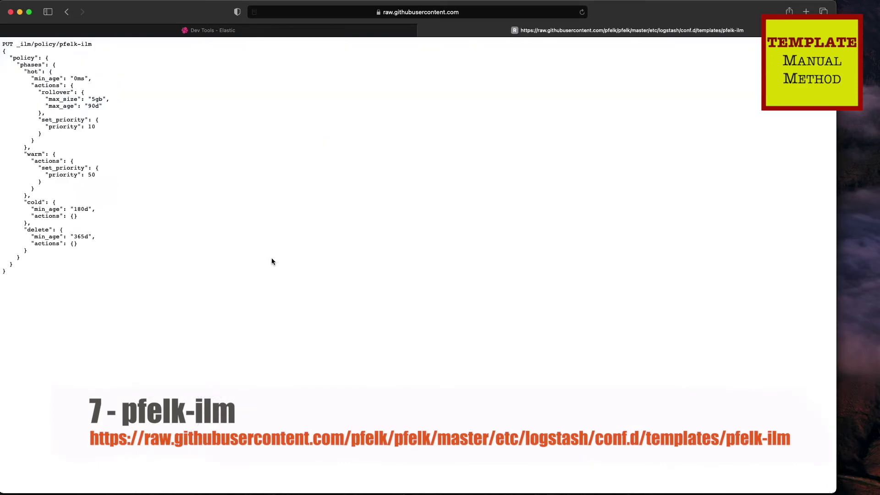
key("super+a")
- Replace the Dev Tools console contents with the pfelk-ilm policy and send the PUT request
left_click(210, 31)
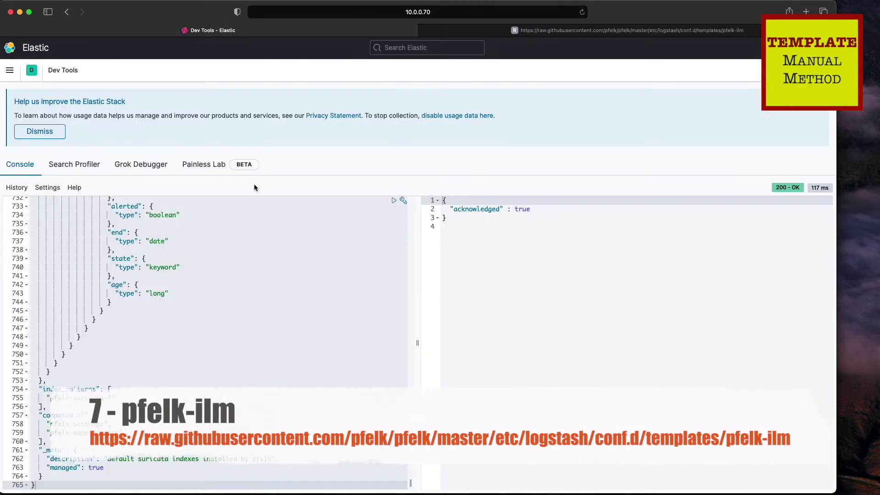
left_click(350, 251)
key("super+a")
key("BackSpace")
key("super+v")
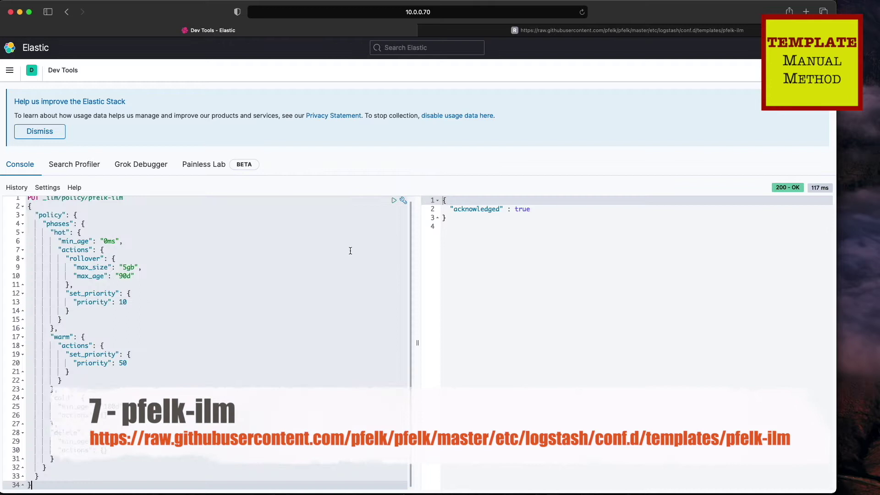
left_click(394, 200)
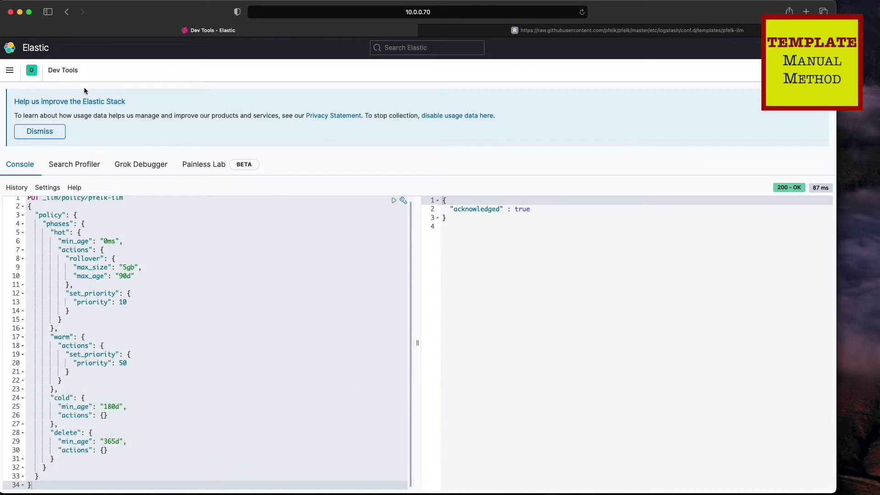
left_click(17, 73)
- Check the pfelk index templates and component templates in Index Management
scroll(27, 271, "down", 5)
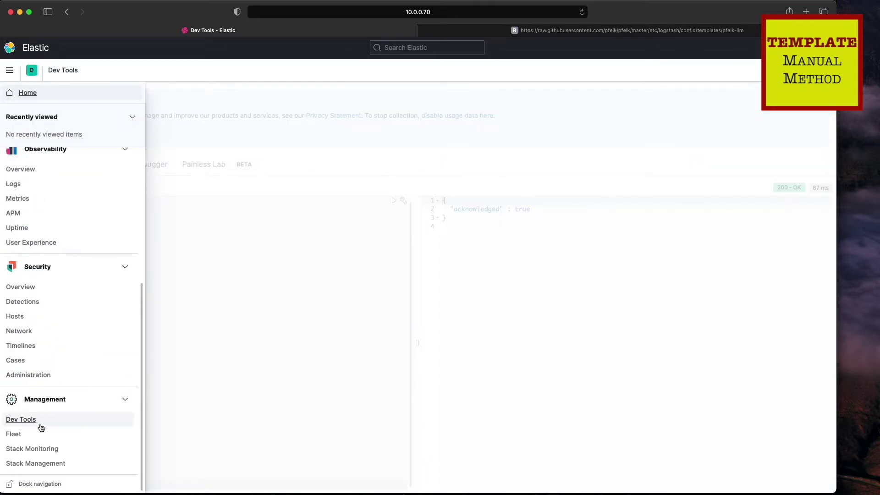
left_click(39, 463)
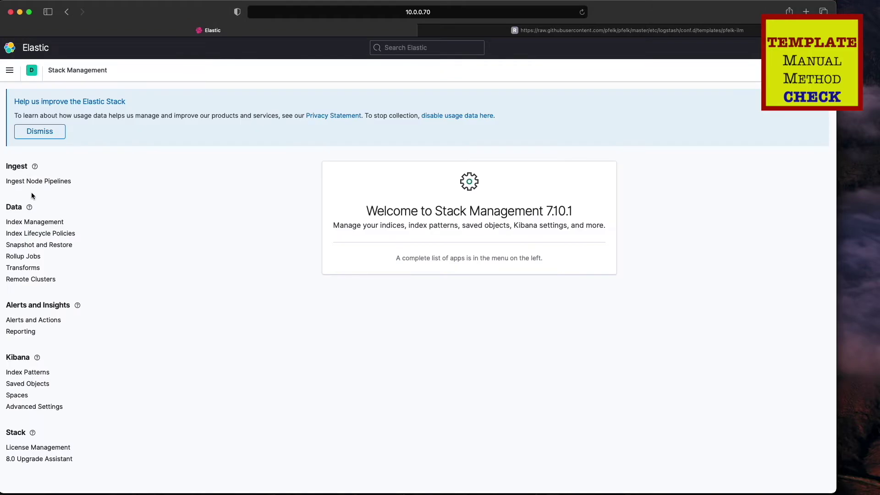
left_click(28, 222)
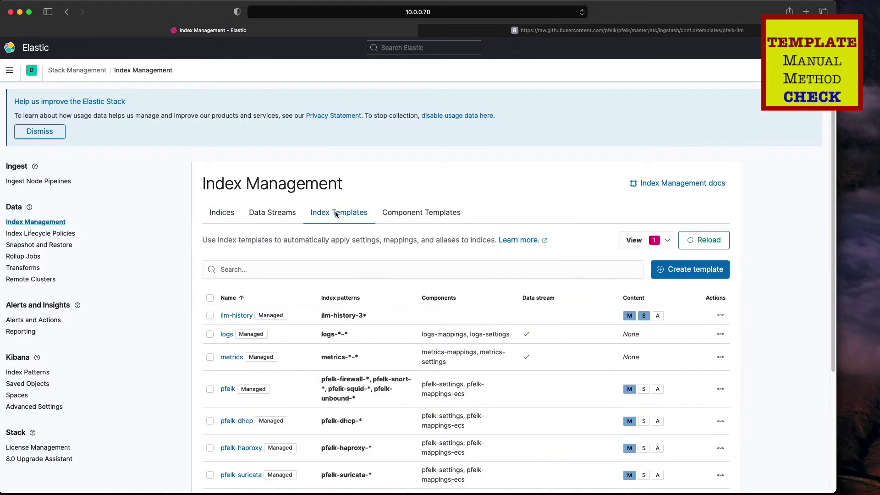
scroll(336, 214, "down", 5)
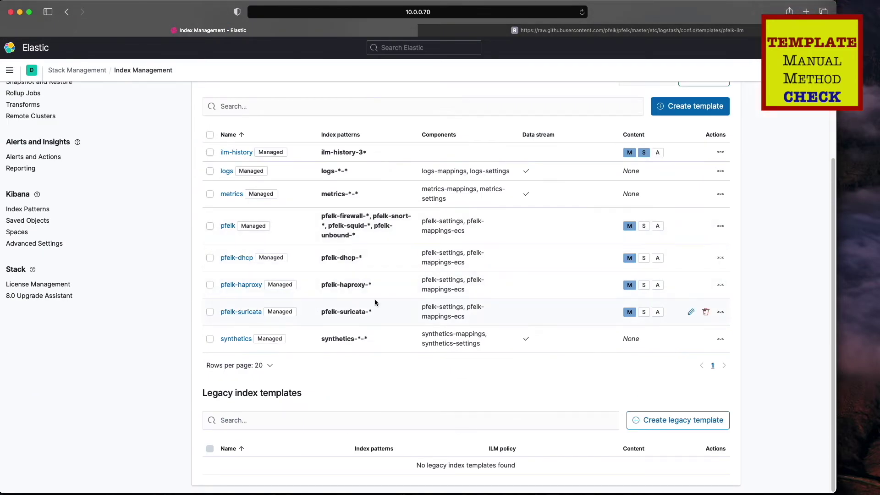
scroll(375, 302, "up", 5)
left_click(424, 212)
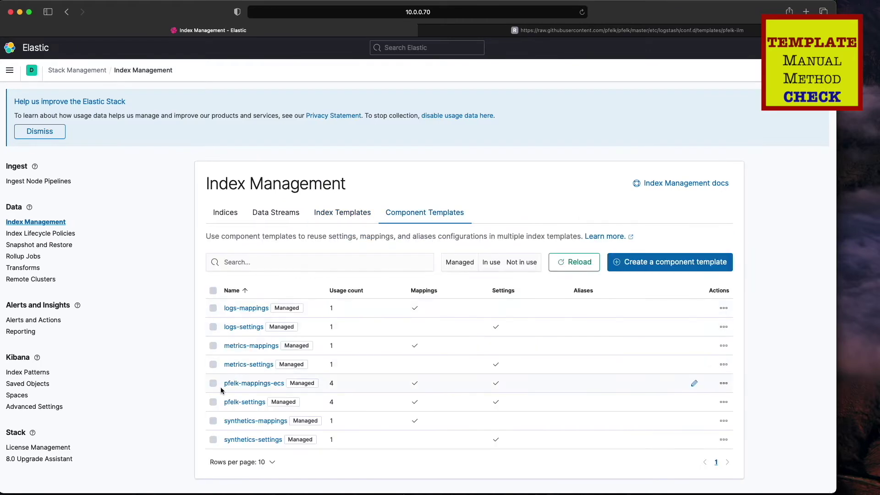
- Confirm pfelk-ilm appears under Index Lifecycle Policies, then view the empty Saved Objects page
left_click(36, 233)
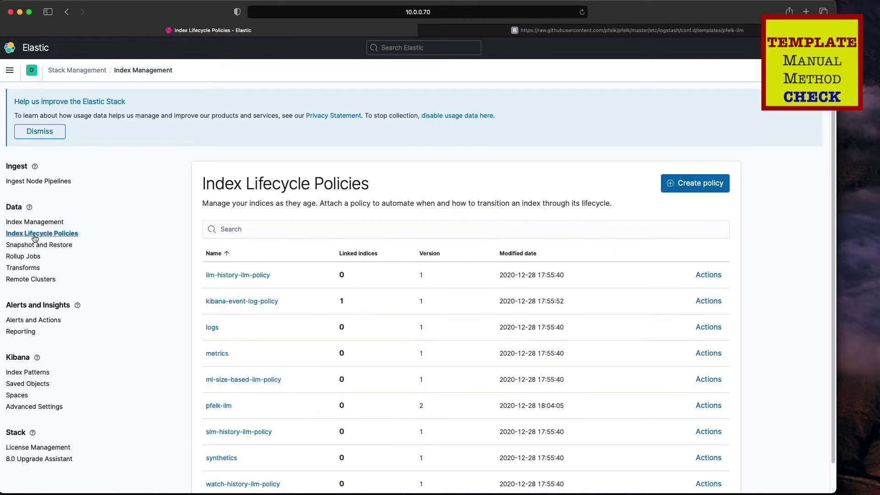
scroll(241, 262, "down", 1)
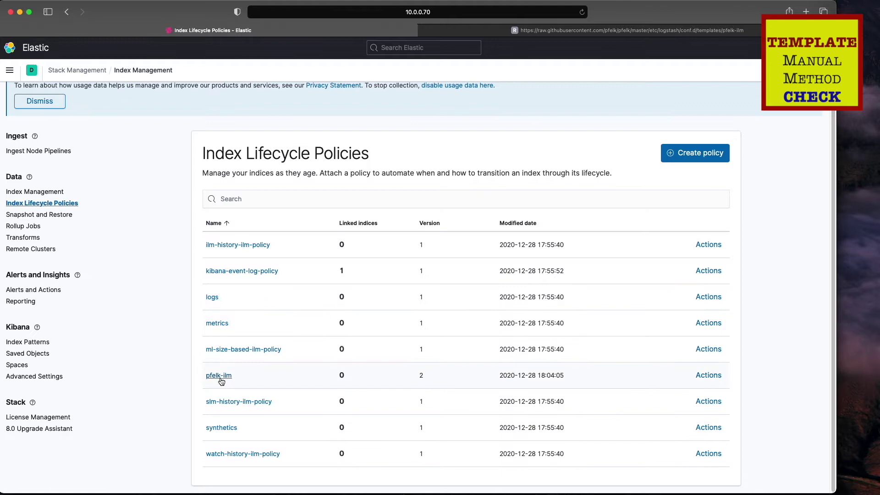
left_click(10, 70)
scroll(59, 366, "down", 5)
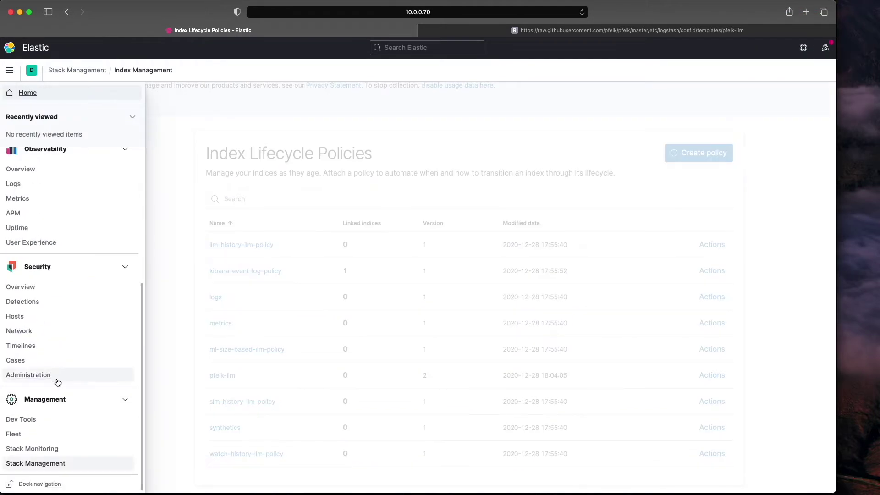
left_click(36, 464)
left_click(27, 385)
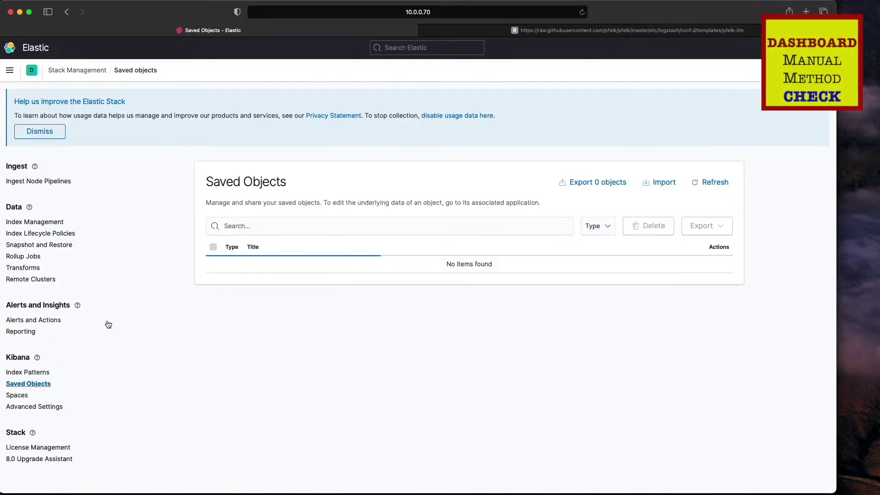
- Browse GitHub to the pfelk Dashboard/v6.1 folder, then minimize the browser to reach Terminal
left_click(558, 32)
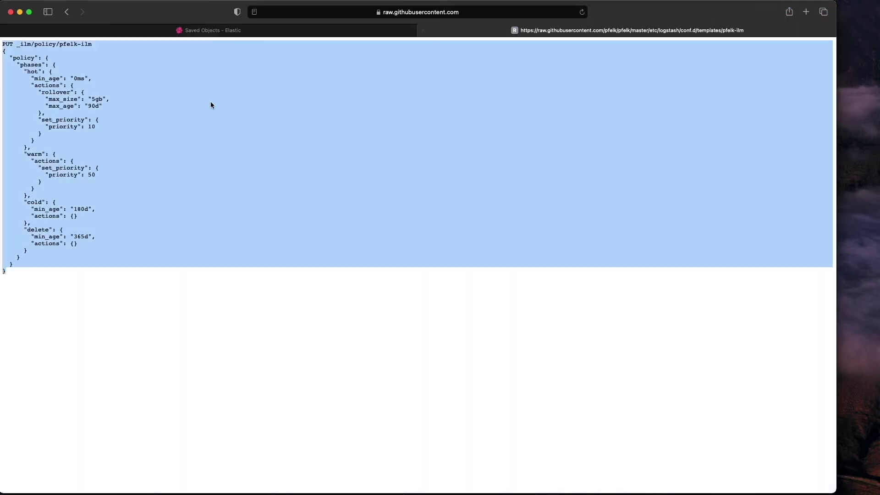
left_click(67, 12)
left_click(64, 85)
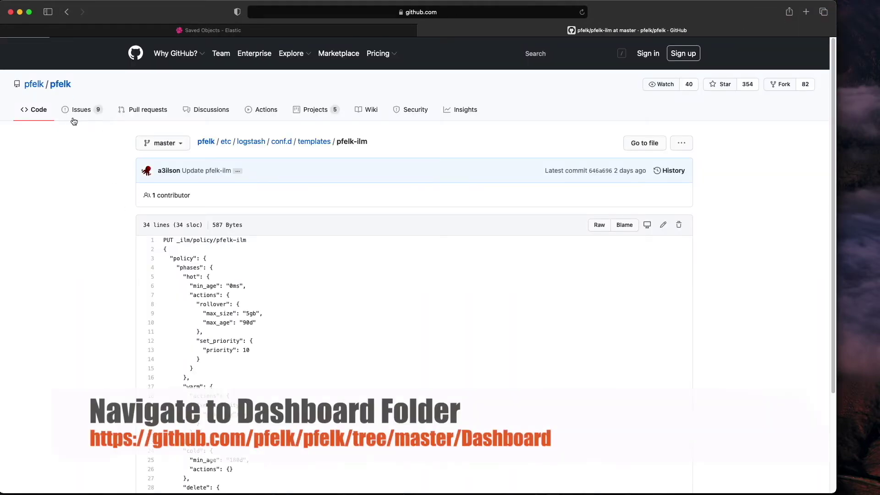
left_click(178, 209)
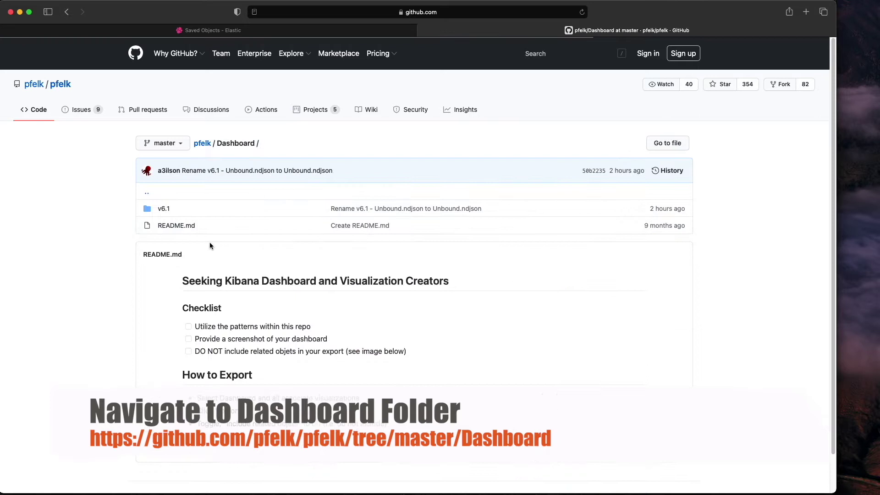
left_click(164, 210)
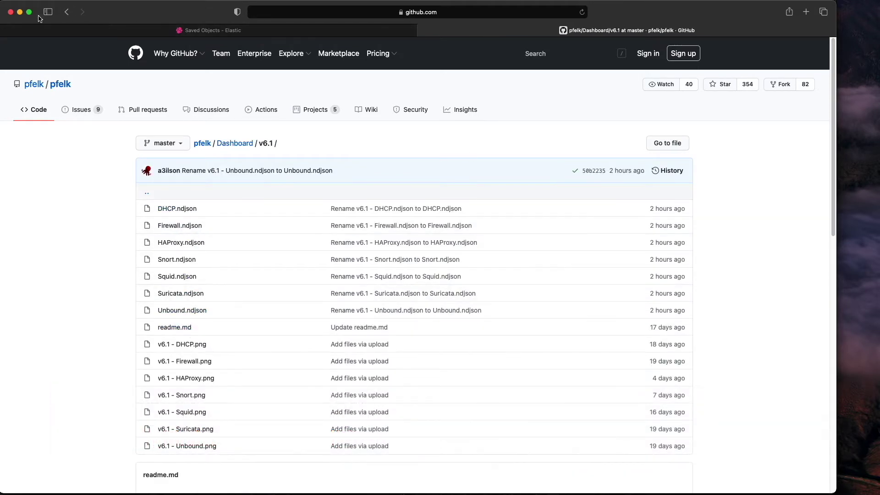
left_click(20, 12)
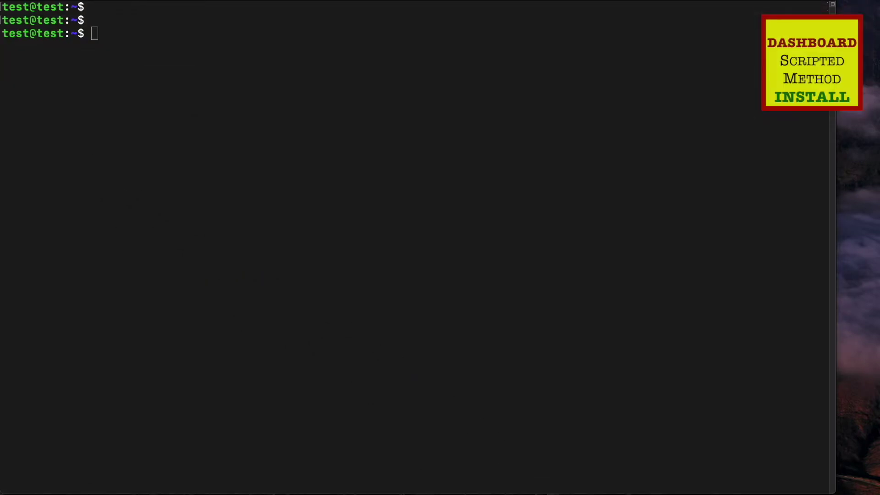
- Download pfelk-dashboard-installer.sh with wget and make it executable with sudo chmod +x
left_click(286, 71)
type("wget https://raw.githubusercontent.com/pfelk/pfelk/master/pfelk-dashboard-installer.sh")
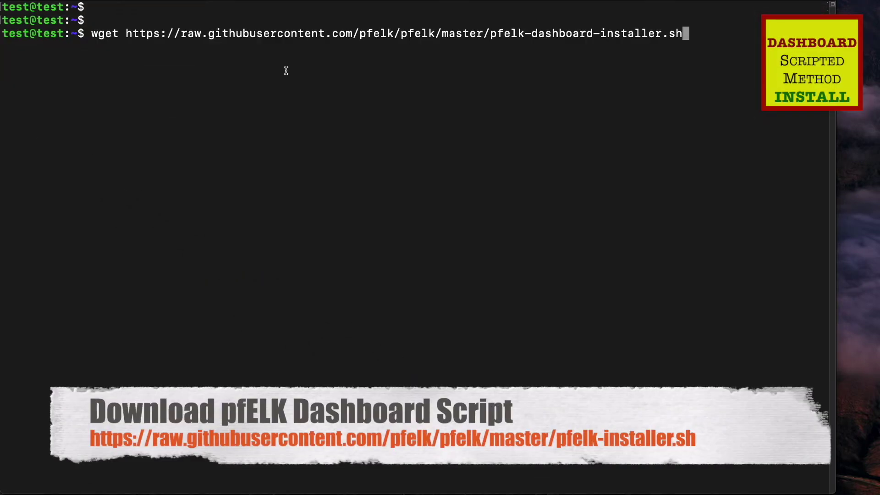
key("Return")
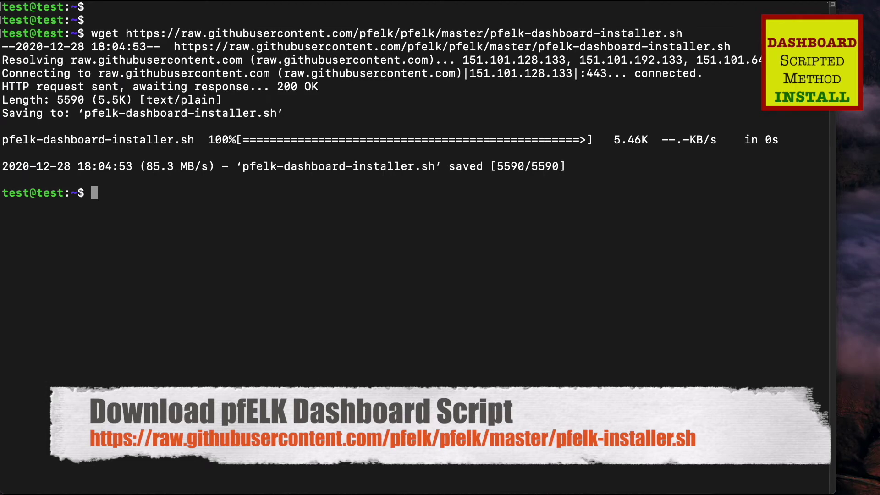
key("Return")
key("Return")
type("sudo chmod +x pfelk-dashboard-installer.sh")
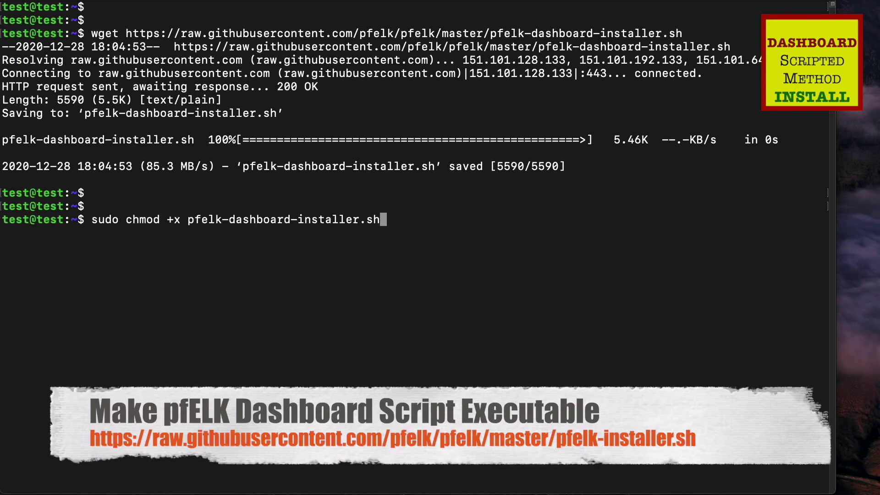
key("Return")
key("Return")
key("Return")
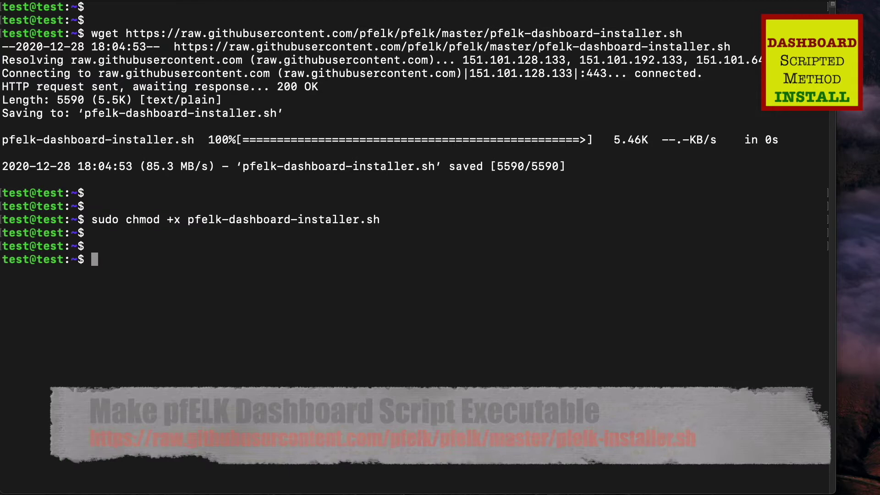
type("ls")
key("Return")
type("sudo chmod +x pfelk-dashboard-installer.sh")
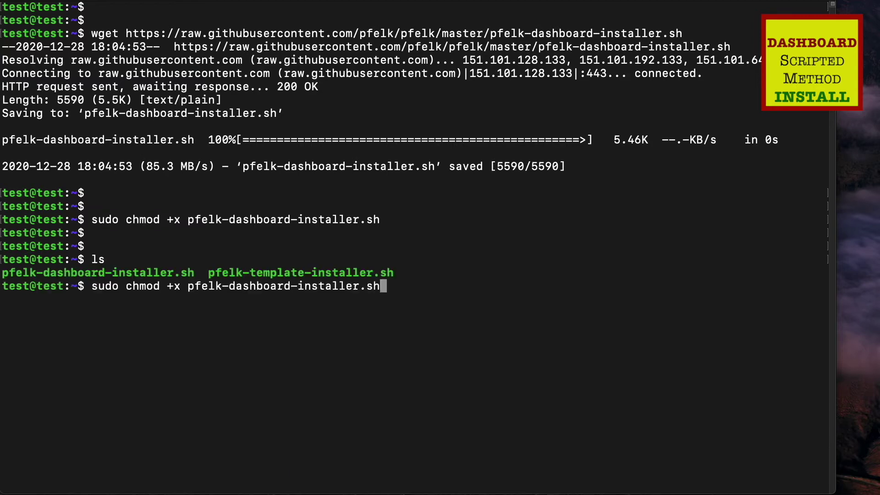
- Run sudo ./pfelk-dashboard-installer.sh, fixing the 'pfelt' typo in the script name
key("Return")
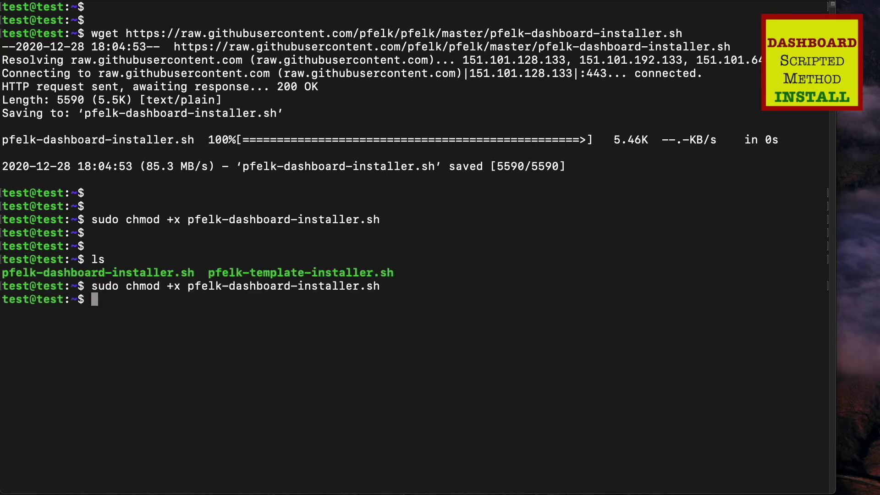
type("sudo ./pfelt-dashboard-installer.sh")
key("Return")
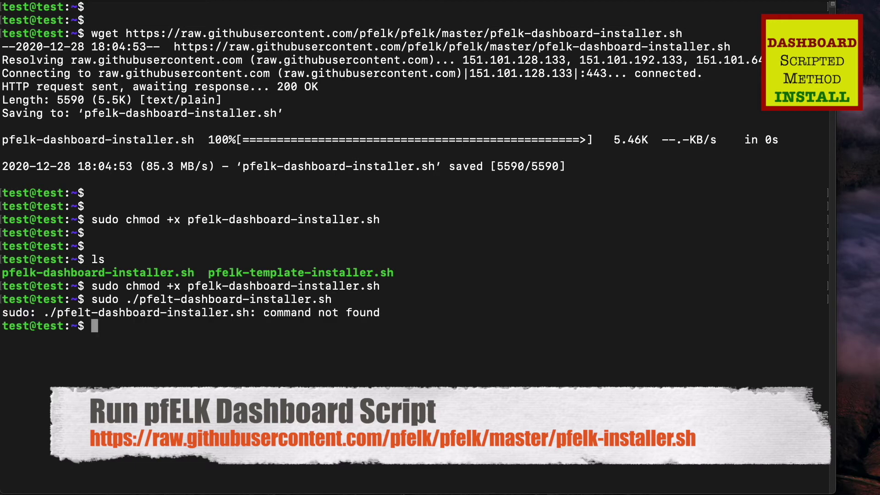
key("Up")
key("Left")
key("Left")
key("Left")
key("Left")
key("Left")
key("Left")
key("Left")
key("Left")
key("Left")
key("Left")
key("Left")
key("Left")
key("Left")
key("Left")
key("Left")
key("Left")
key("Left")
key("Left")
key("Left")
key("Left")
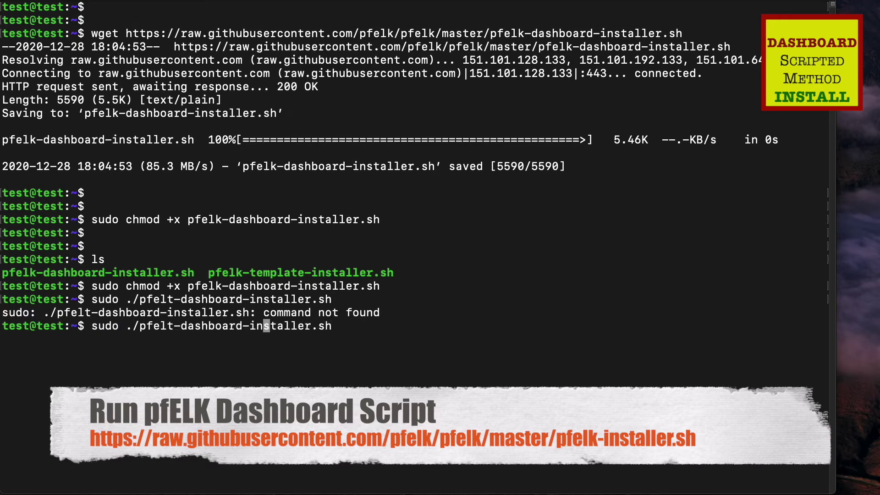
key("BackSpace")
type("k")
key("Return")
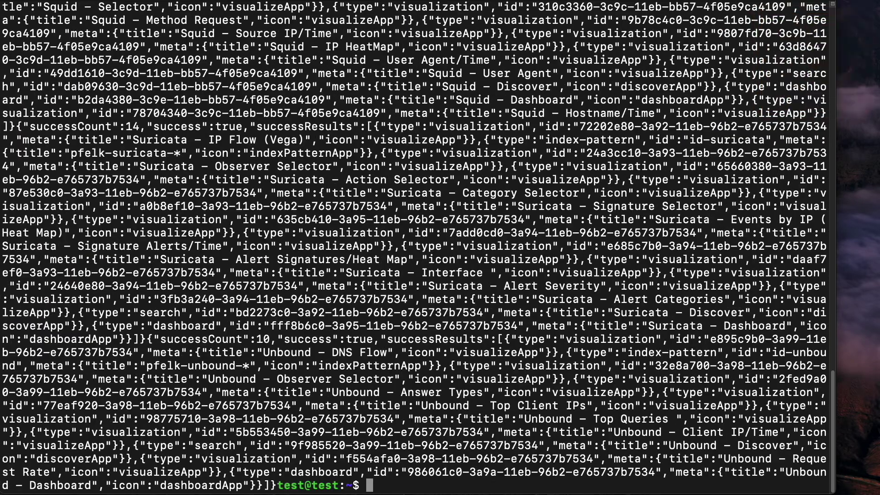
key("Return")
key("Return")
key("Return")
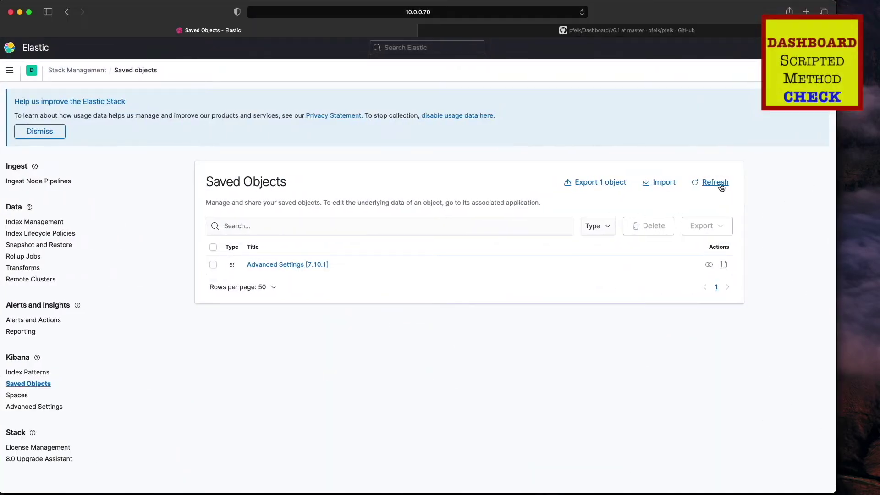
- Refresh Saved Objects to confirm the 105 pfELK objects, then open the pfelk-dhcp-* index pattern
left_click(716, 183)
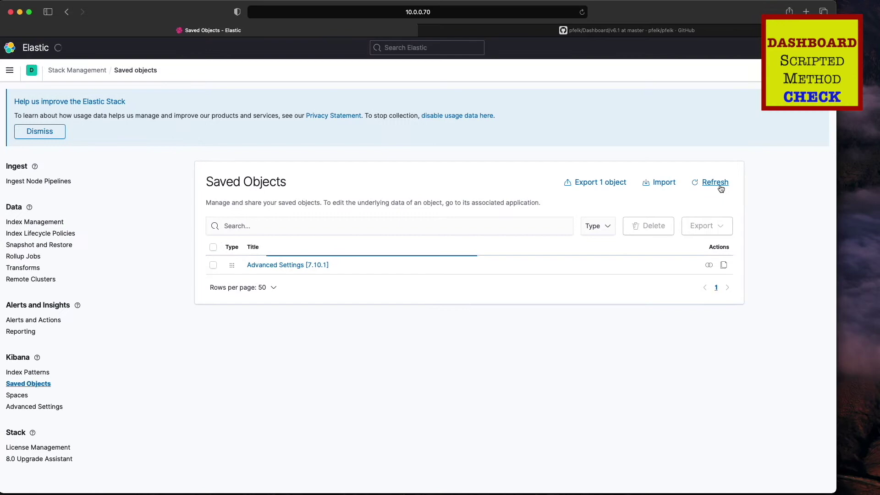
scroll(359, 381, "down", 15)
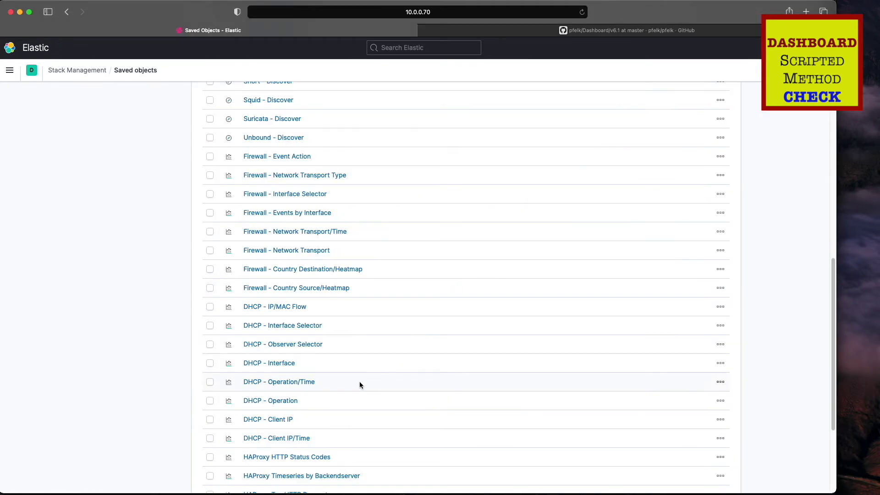
scroll(357, 382, "up", 20)
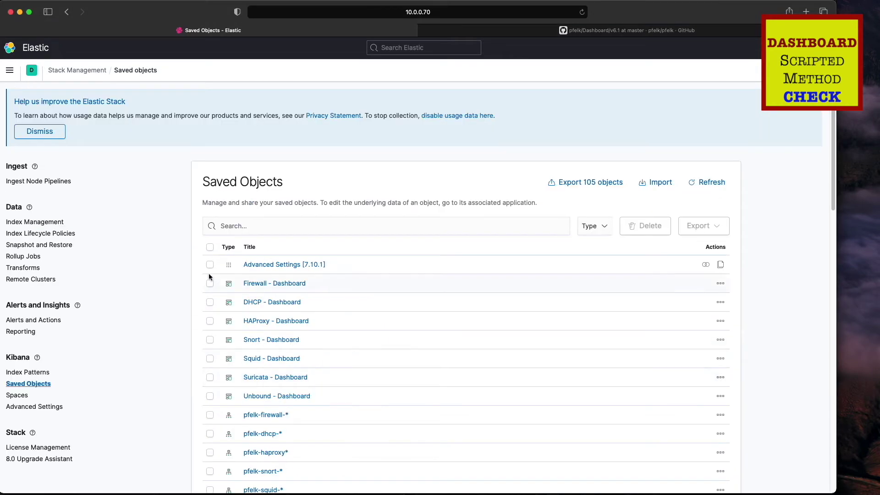
left_click(32, 373)
left_click(233, 272)
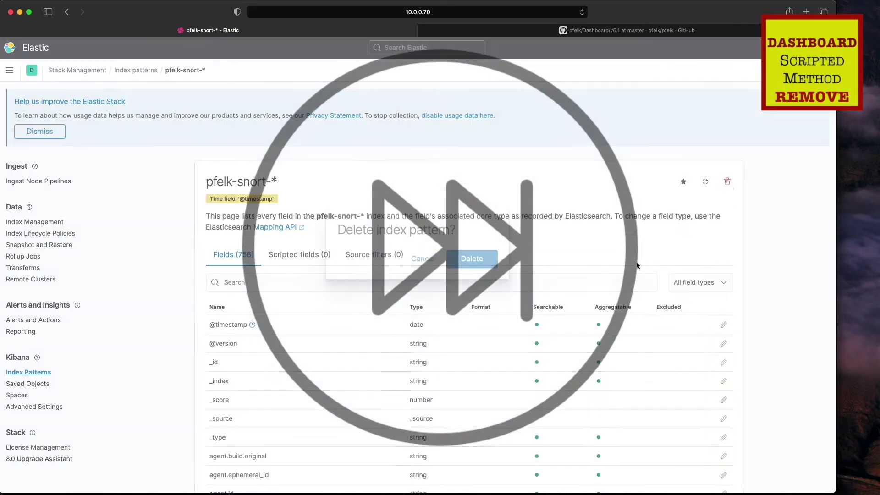
- Delete the opened pfelk index patterns, including pfelk-squid-*
left_click(472, 257)
left_click(238, 271)
left_click(472, 256)
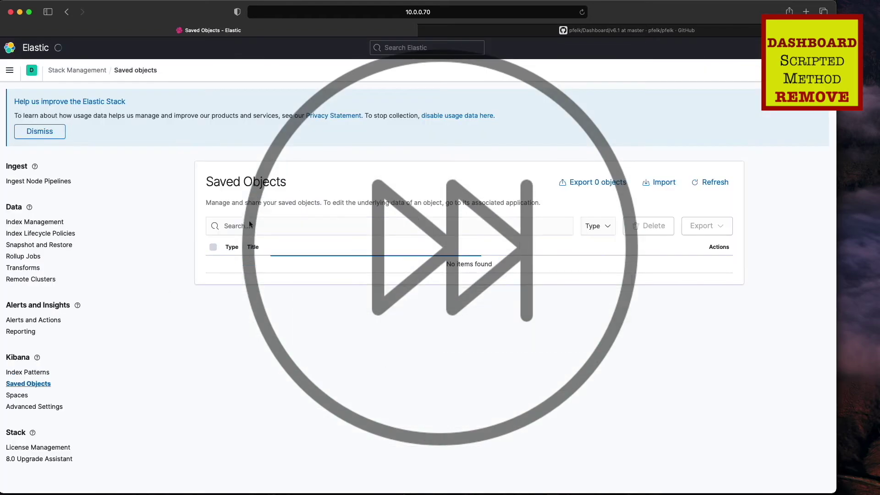
- Select and delete all imported saved objects, then refresh to confirm none remain
left_click(213, 247)
left_click(649, 226)
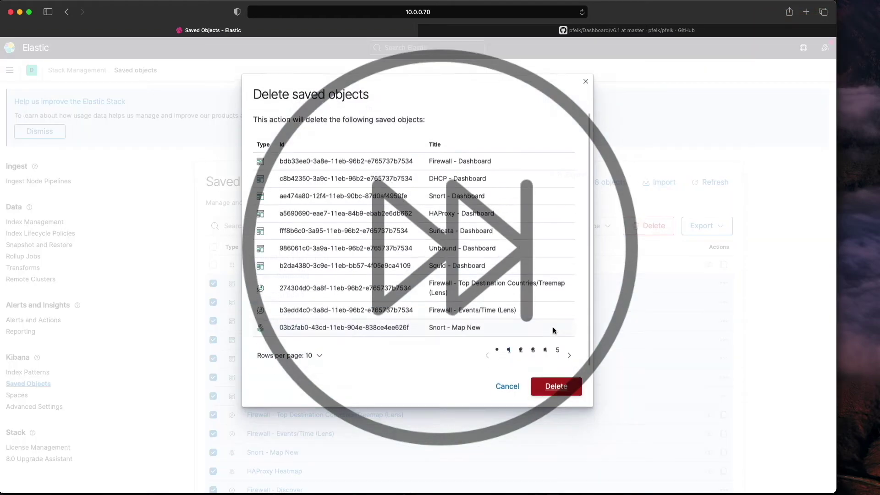
left_click(545, 388)
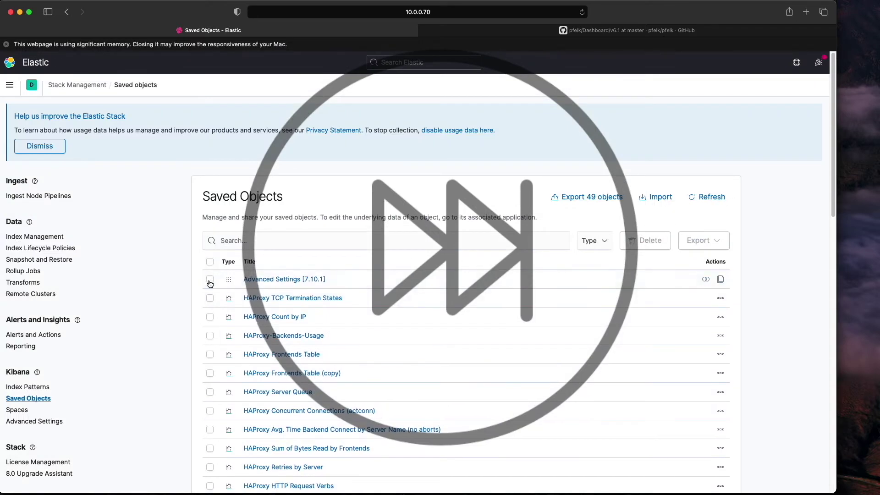
left_click(210, 261)
left_click(645, 240)
left_click(556, 393)
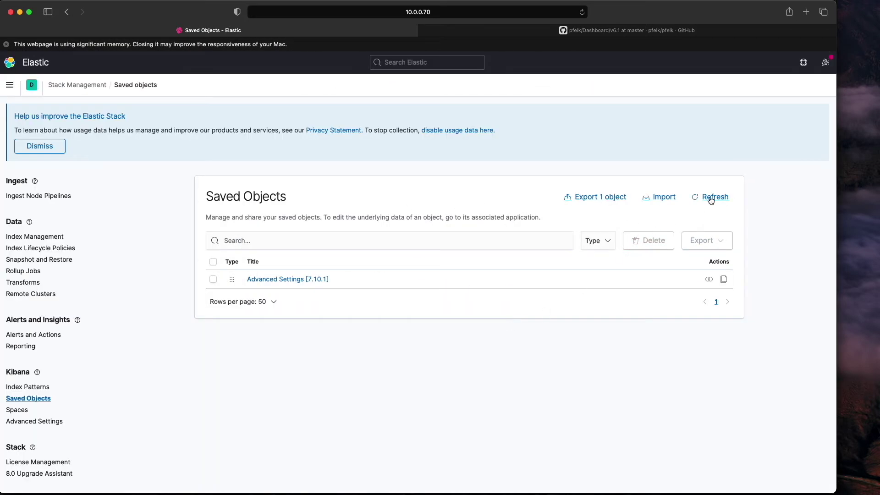
left_click(710, 198)
left_click(55, 389)
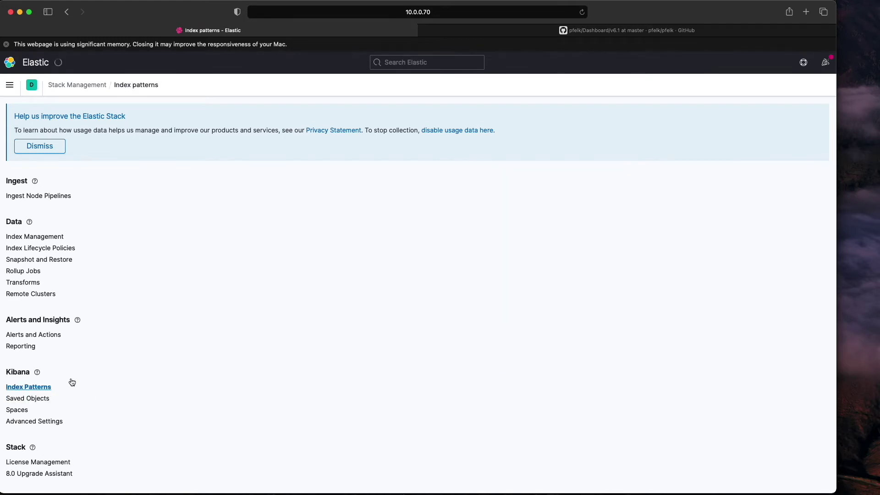
key("super+bracketleft")
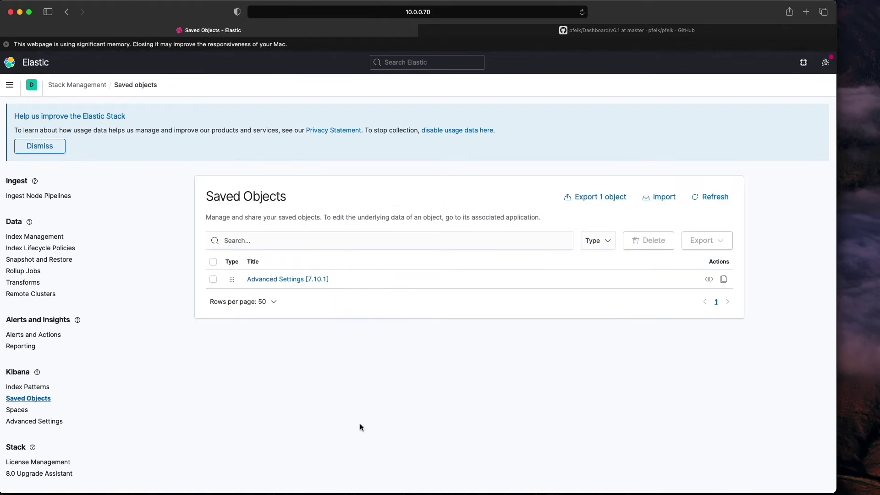
- Save the Dashboard/v6.1 .ndjson files from GitHub onto the desktop, then return to Kibana
left_click(454, 30)
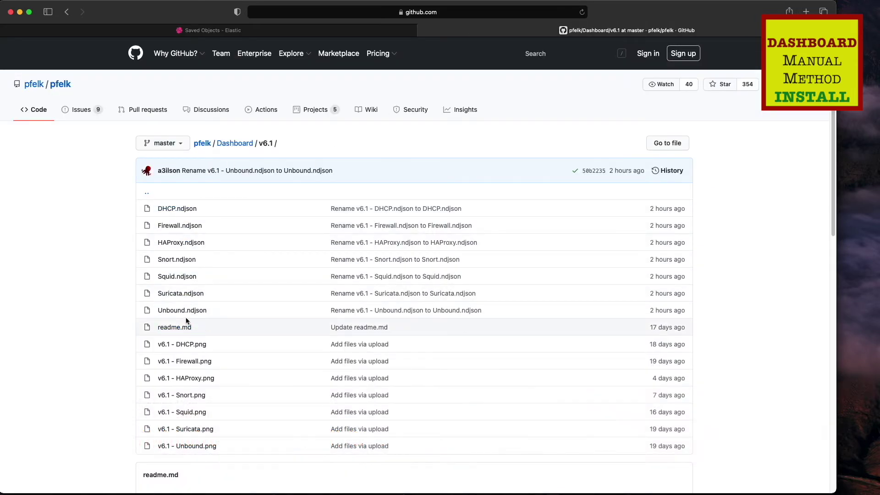
left_click(21, 12)
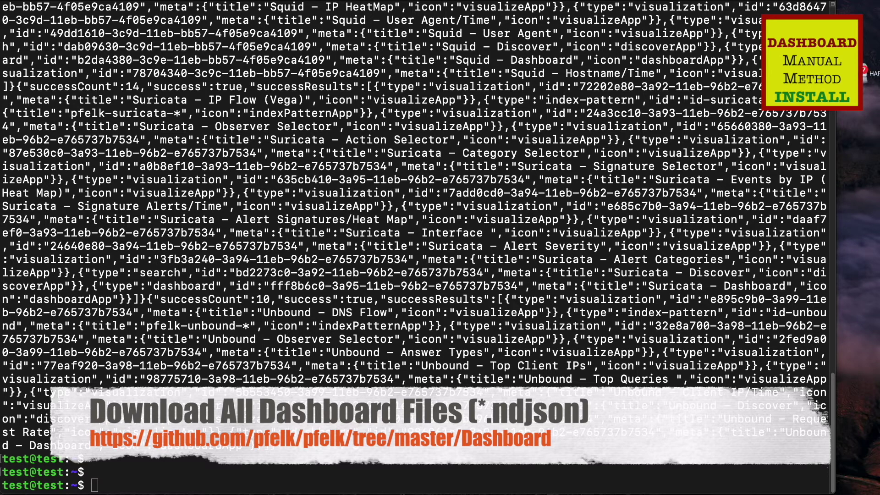
left_click_drag(868, 122, 865, 113)
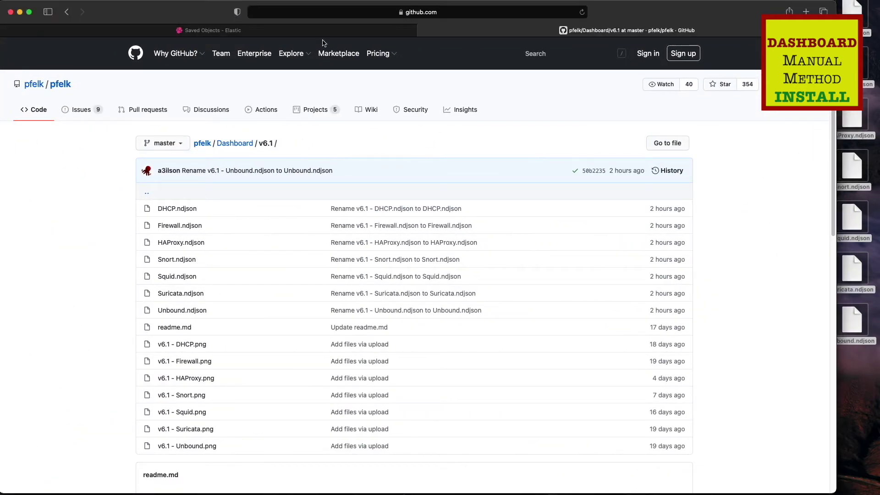
left_click(291, 30)
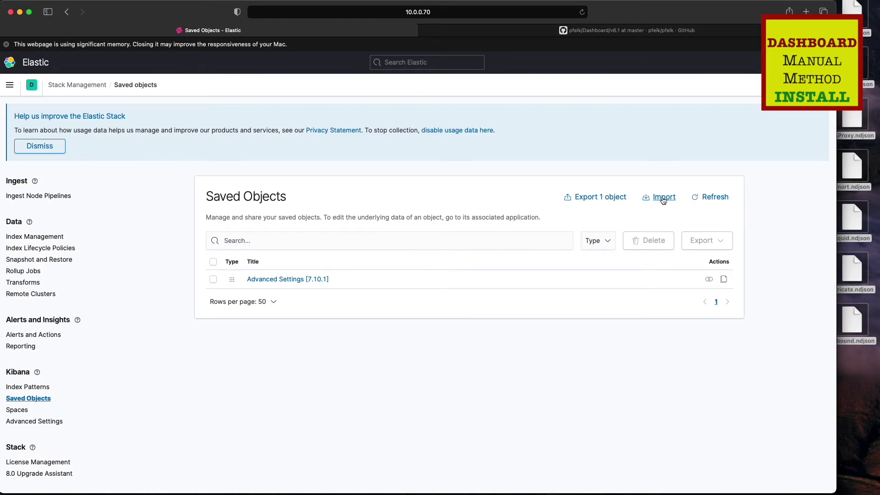
- Import DHCP.ndjson into Kibana's Saved Objects
left_click(39, 389)
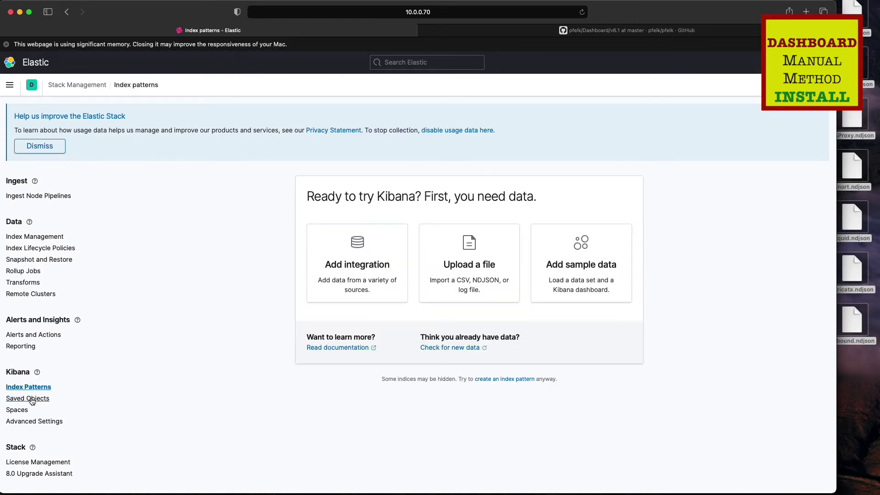
left_click(33, 398)
left_click(660, 202)
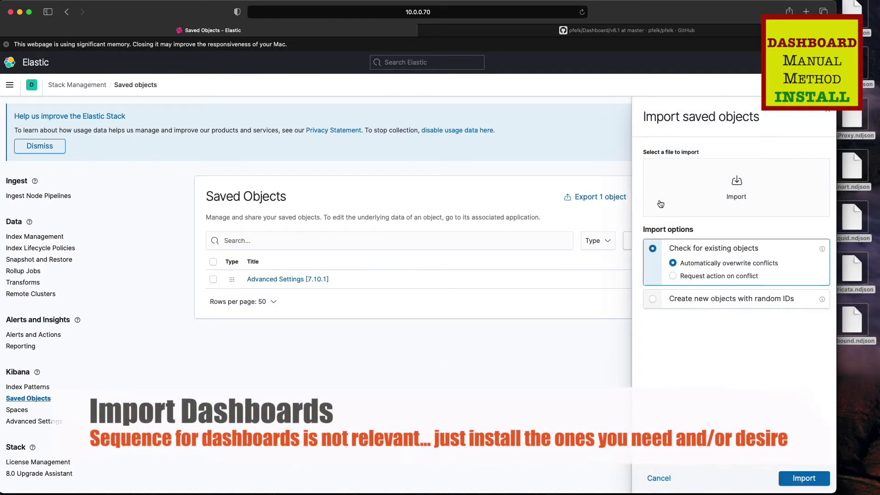
left_click(873, 262)
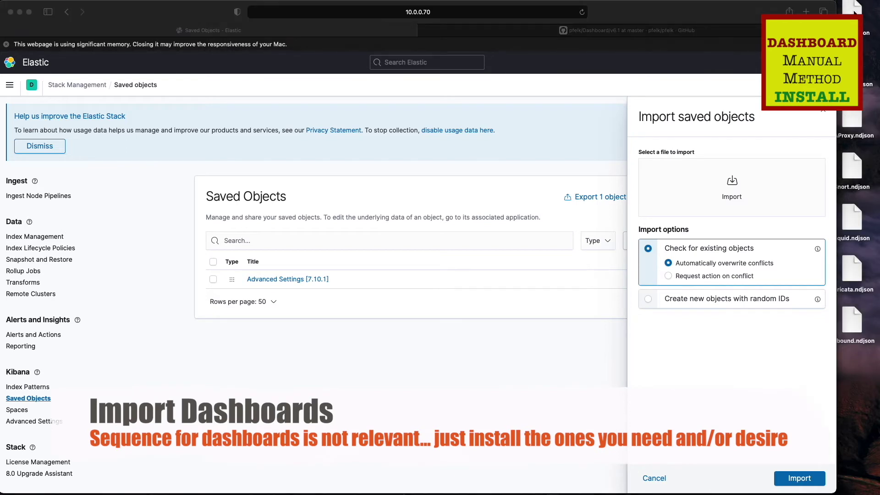
left_click_drag(854, 13, 723, 200)
left_click(801, 478)
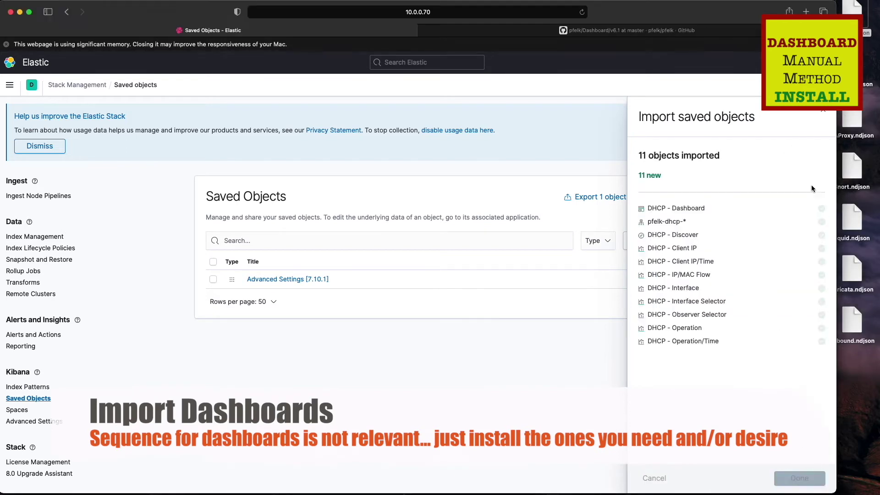
left_click(801, 478)
- Import Firewall.ndjson into Saved Objects
left_click(653, 209)
left_click(854, 64)
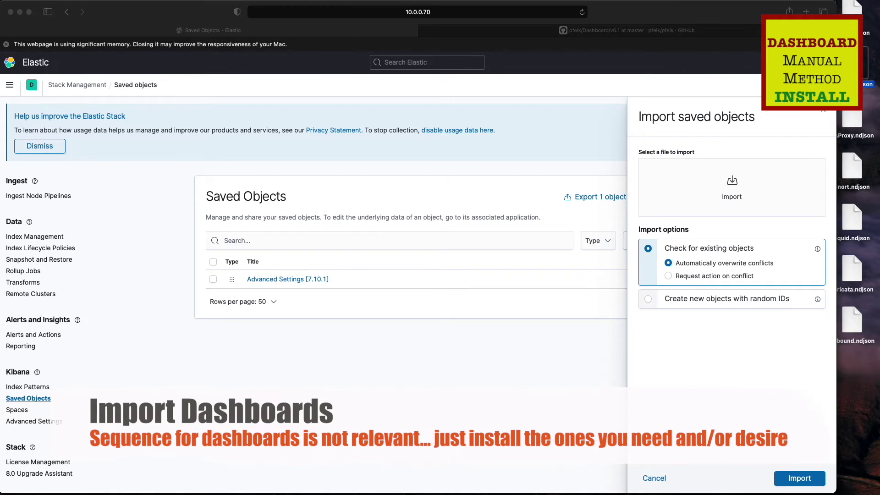
left_click_drag(854, 64, 735, 186)
left_click(785, 477)
left_click(786, 477)
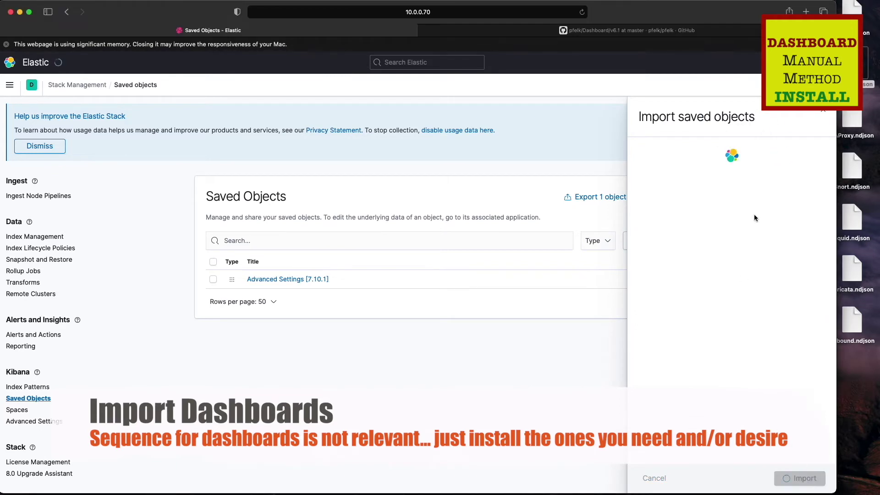
left_click(800, 478)
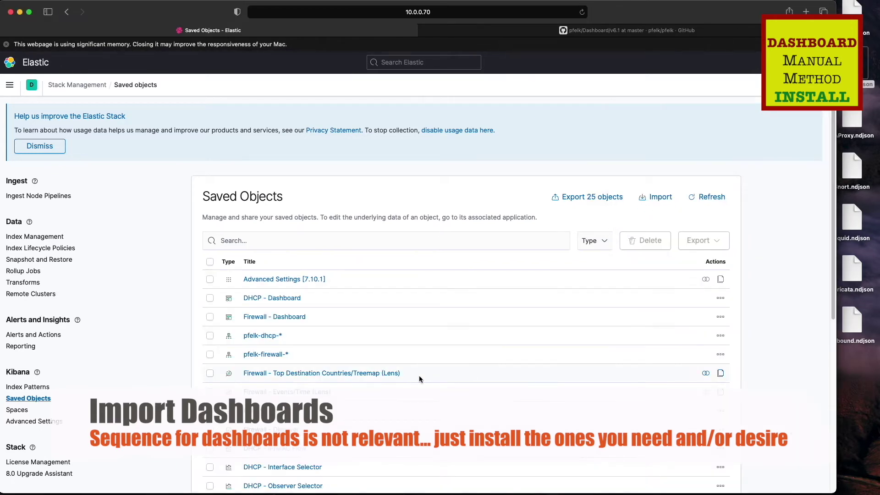
- Import the HAProxy.ndjson and Snort.ndjson dashboard files
left_click(640, 203)
left_click(852, 112)
left_click_drag(852, 111, 729, 193)
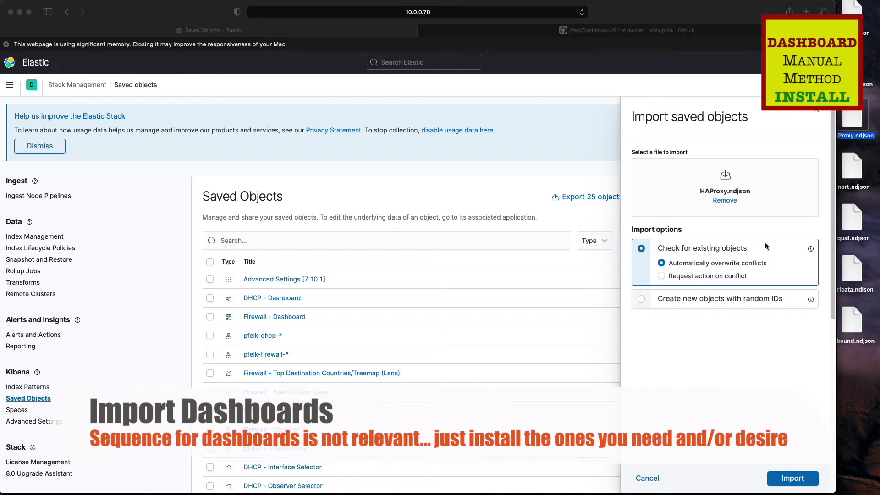
left_click(791, 485)
left_click(790, 479)
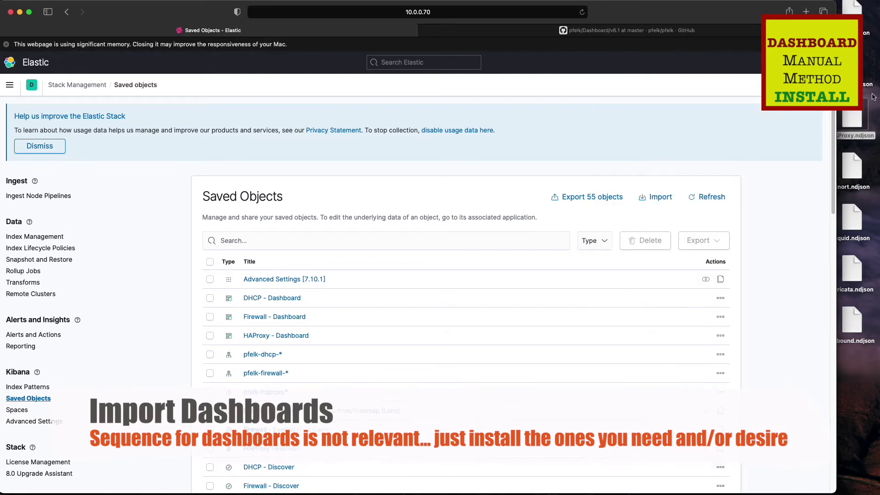
left_click(665, 204)
left_click_drag(852, 167, 729, 190)
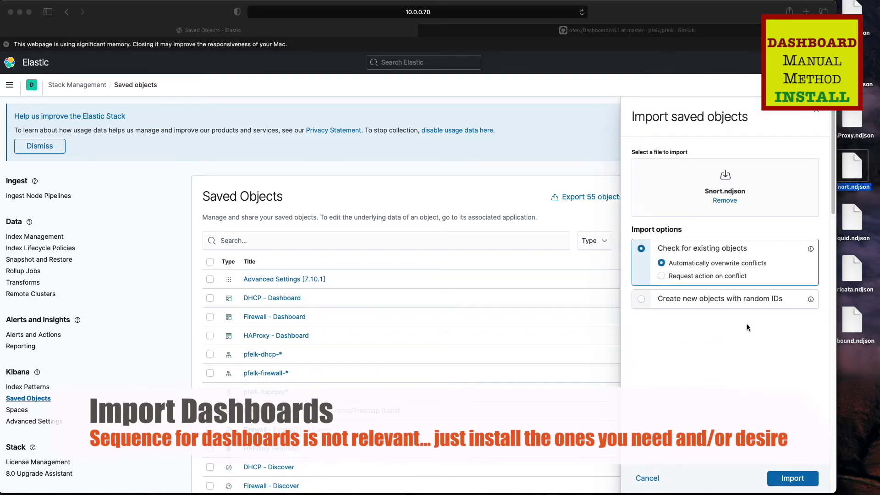
left_click(793, 483)
left_click(791, 478)
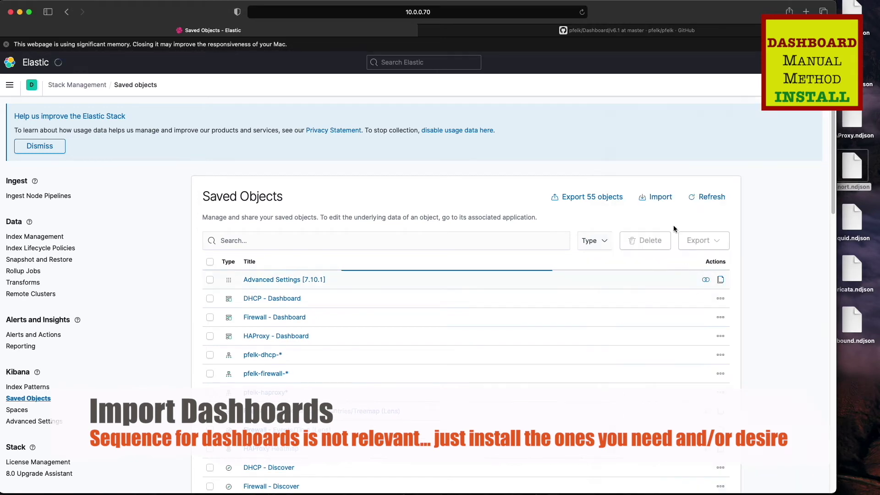
- Import the Squid.ndjson and Suricata.ndjson dashboard files
left_click(657, 202)
left_click(852, 216)
left_click_drag(852, 215, 722, 192)
left_click(796, 483)
left_click(793, 478)
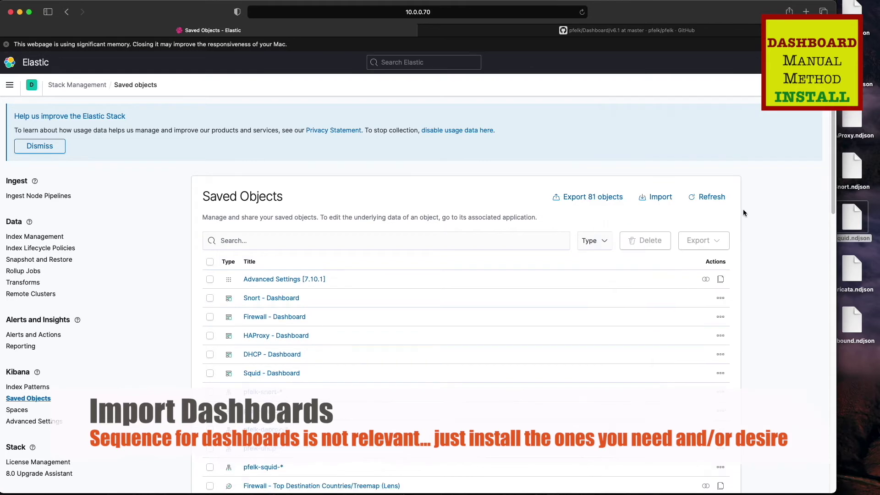
left_click(657, 197)
left_click_drag(852, 271, 720, 206)
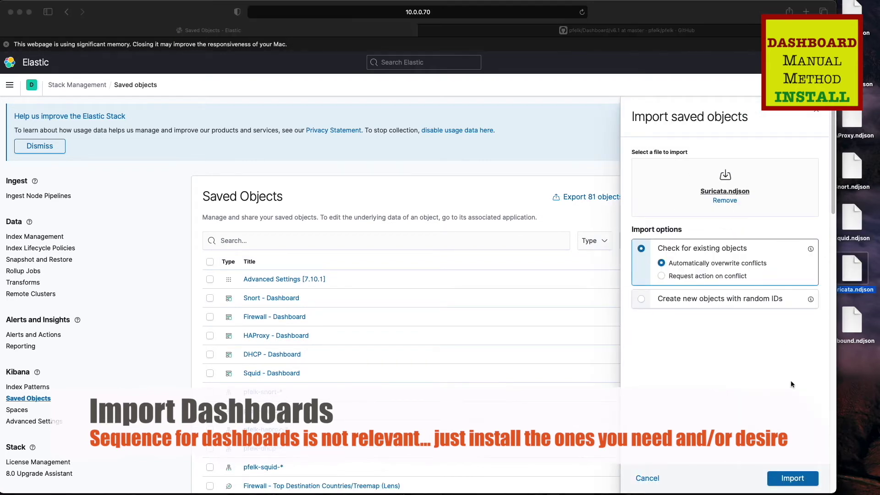
left_click(793, 478)
left_click(793, 478)
- Import Unbound.ndjson, bringing Saved Objects to 105 objects
left_click(712, 198)
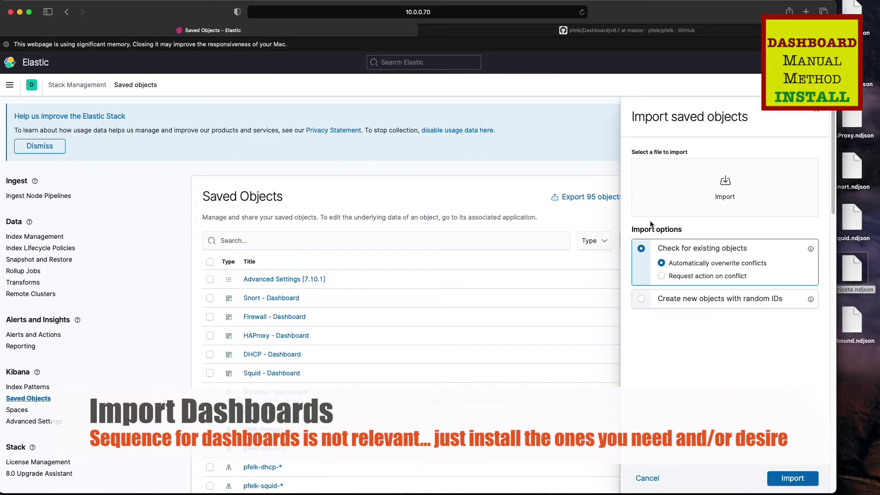
left_click_drag(858, 325, 727, 185)
left_click(793, 478)
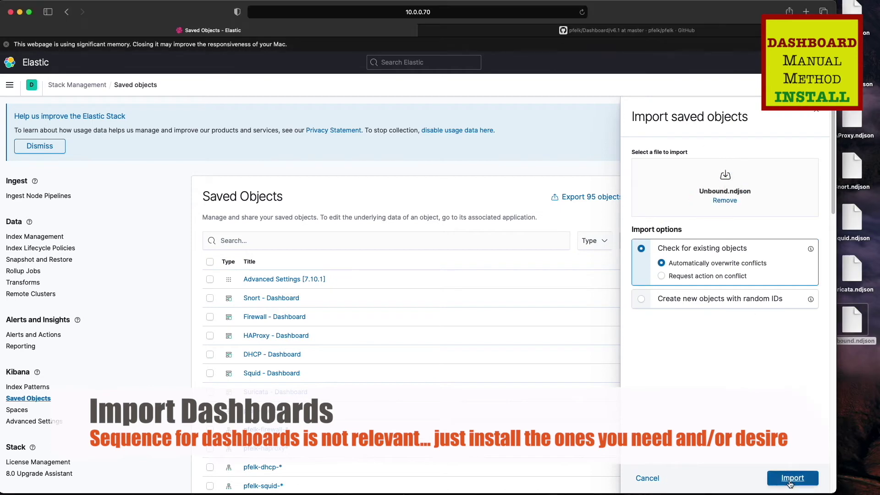
left_click(793, 479)
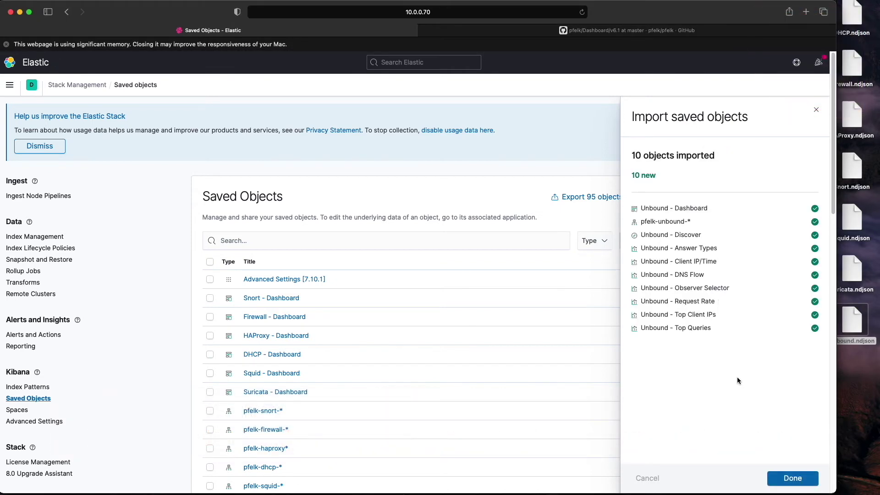
left_click(793, 479)
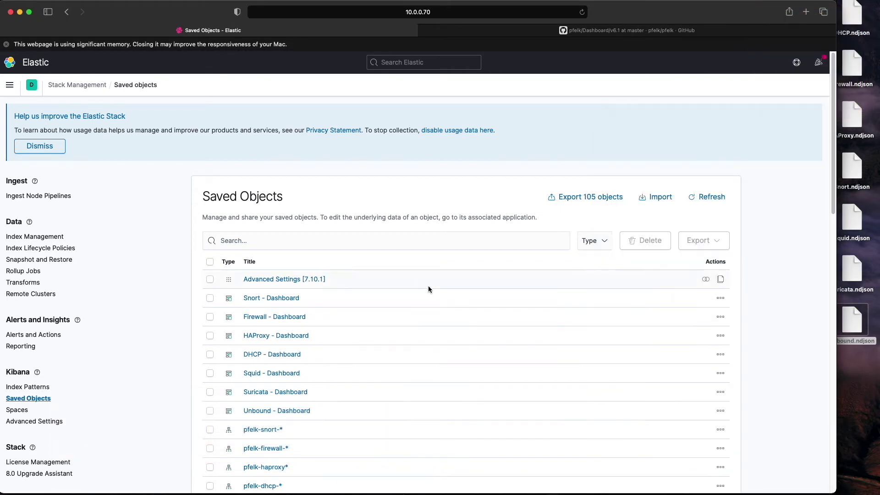
- View the seven pfelk index patterns and dismiss the usage-data banner
scroll(351, 313, "down", 10)
scroll(337, 314, "up", 7)
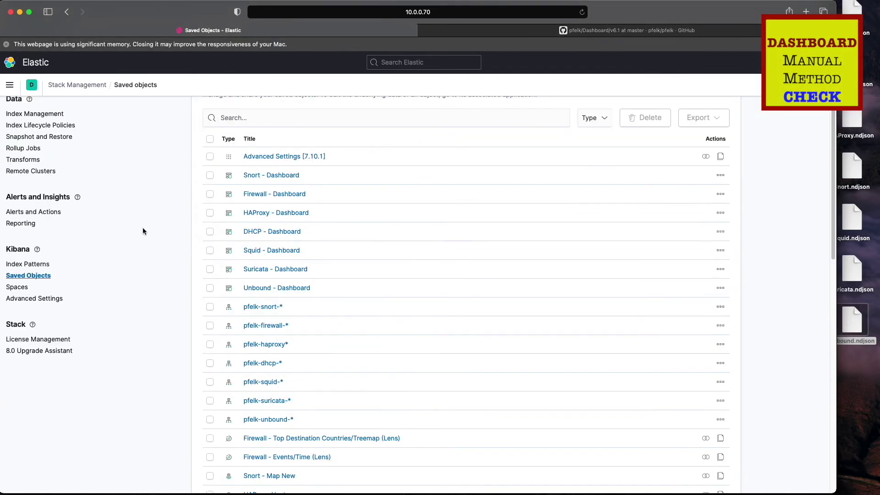
left_click(45, 265)
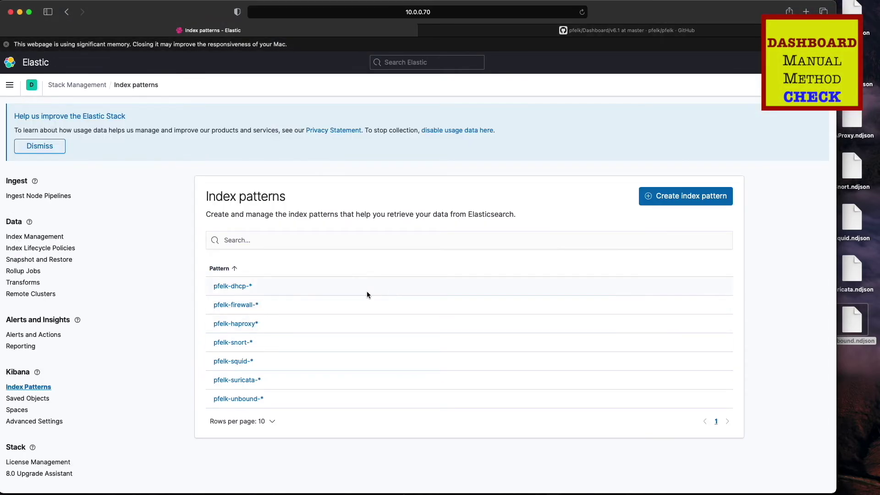
left_click(40, 146)
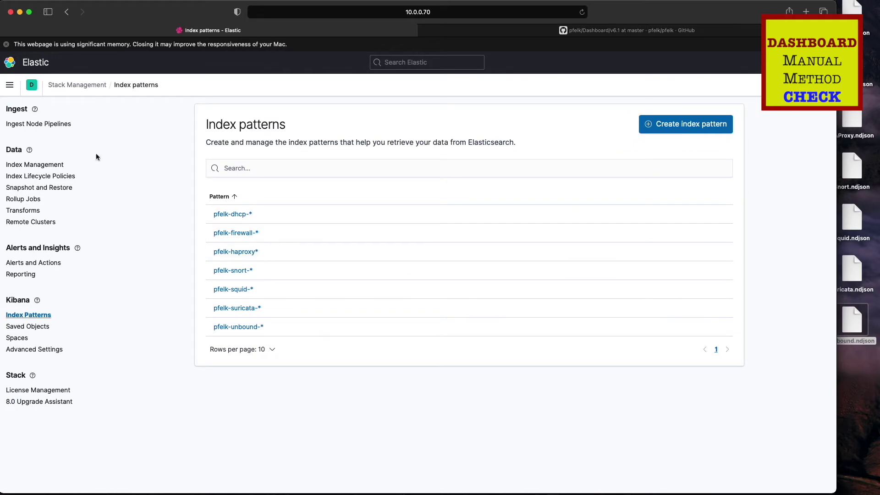
left_click(9, 88)
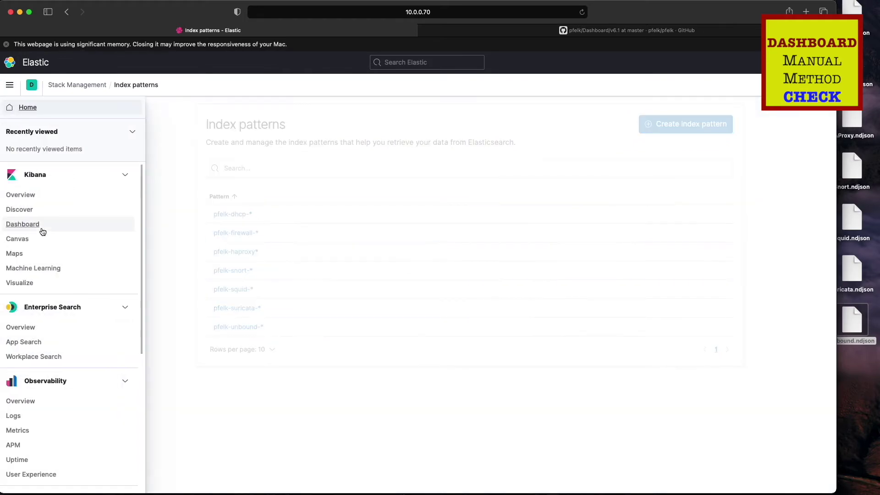
- Open Index Management from Stack Management, which shows no indices yet
scroll(46, 298, "down", 5)
left_click(50, 462)
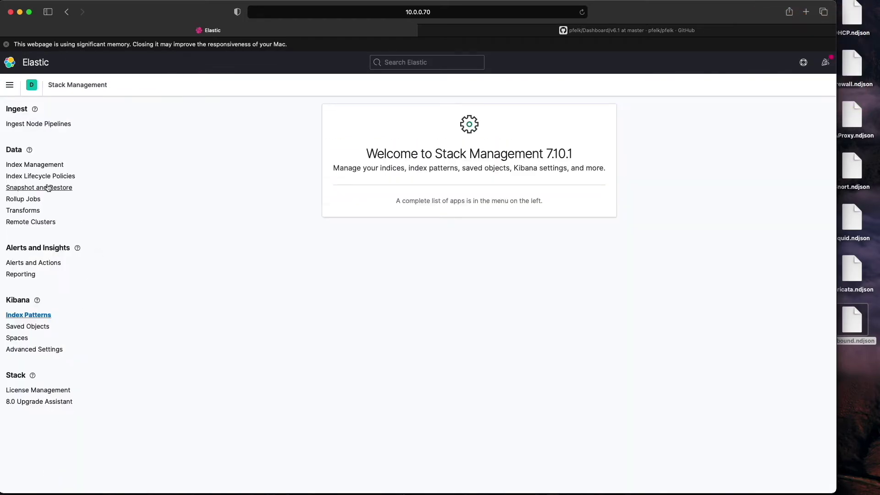
left_click(36, 164)
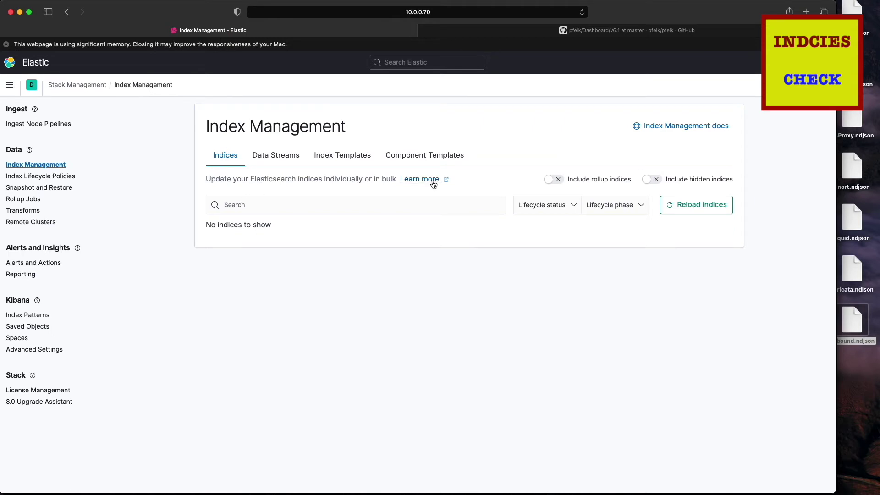
- Minimize the browser and type clear in the Terminal
left_click_drag(836, 114, 879, 107)
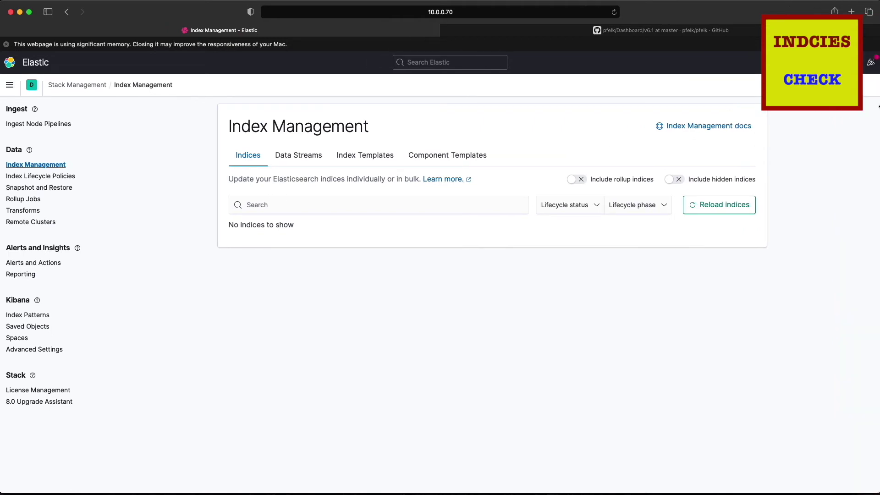
left_click_drag(173, 2, 173, 1)
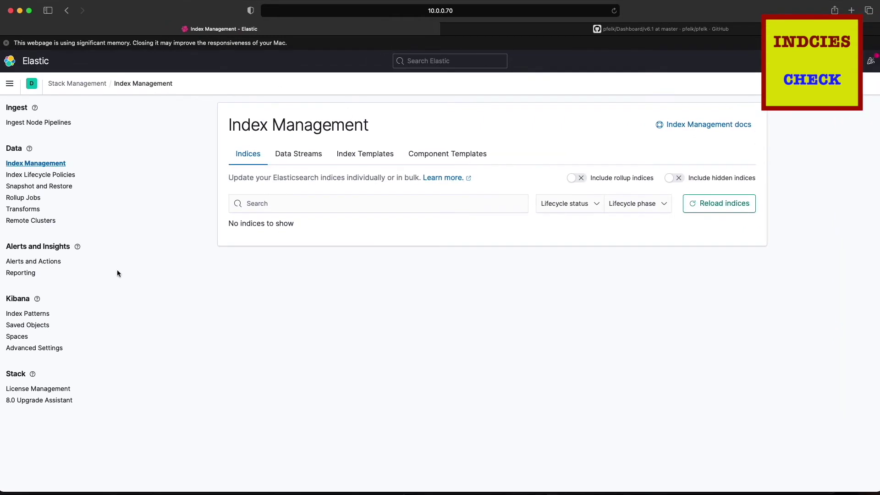
left_click(19, 10)
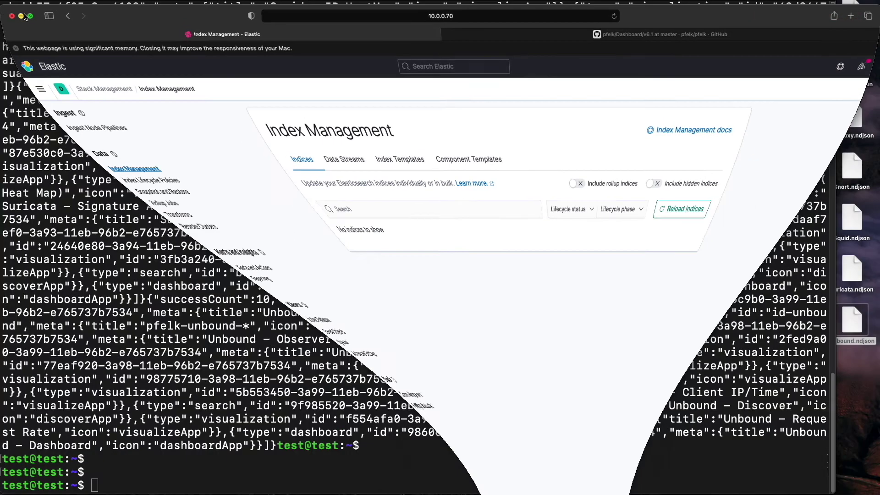
left_click(182, 465)
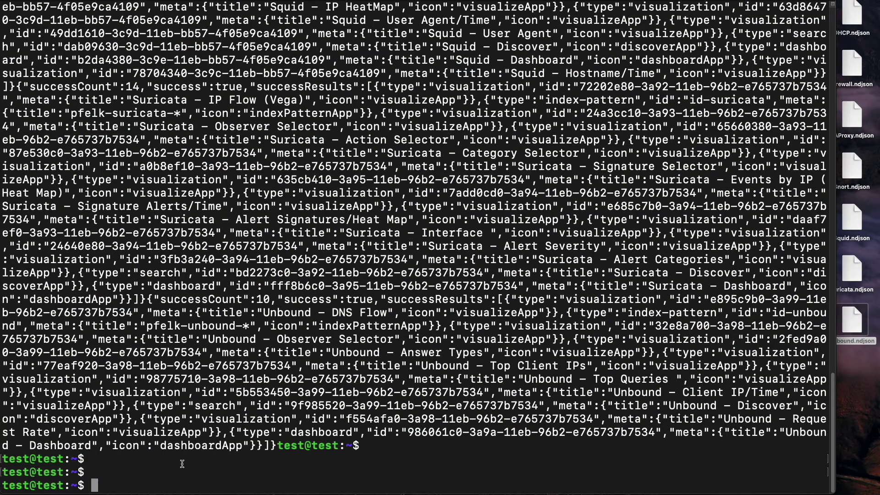
type("clear")
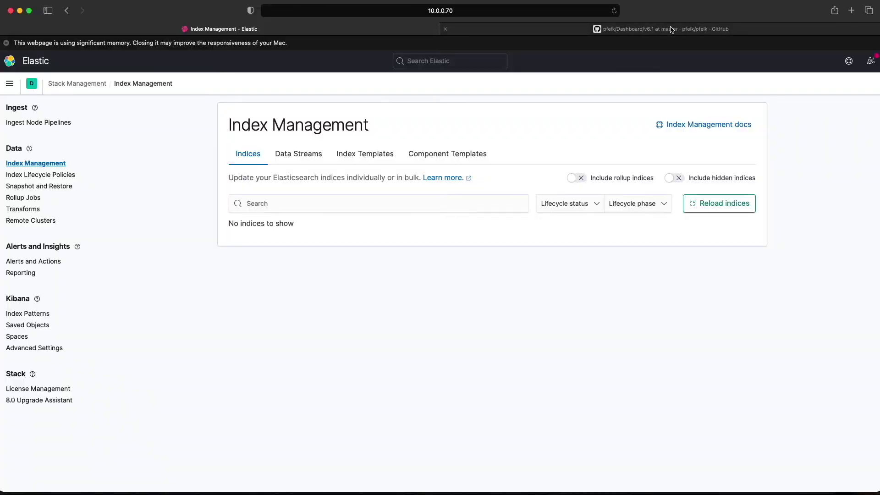
- Open the OPNsense firewall at 172.22.33.1 in a new tab and sign in
left_click(672, 29)
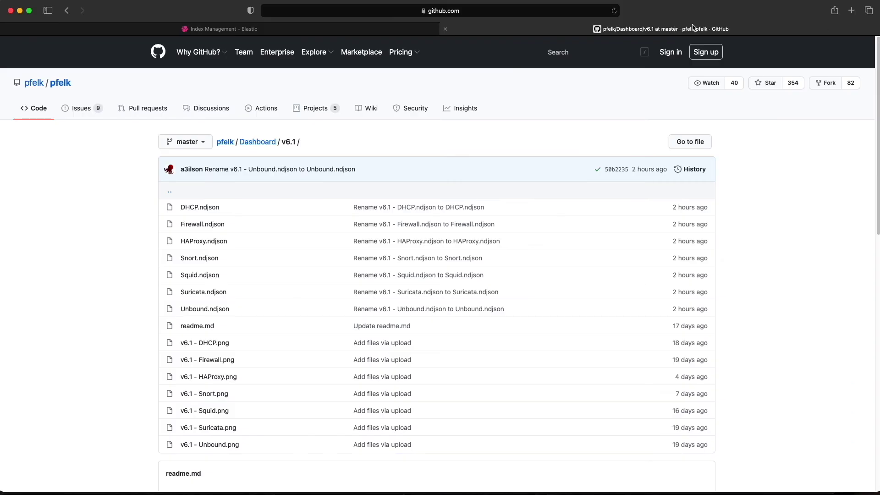
left_click(855, 14)
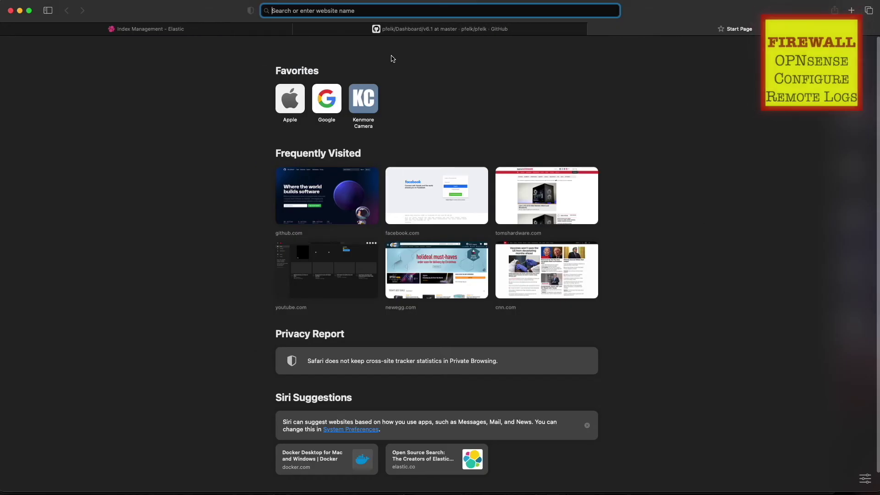
type("172.22.")
key("Return")
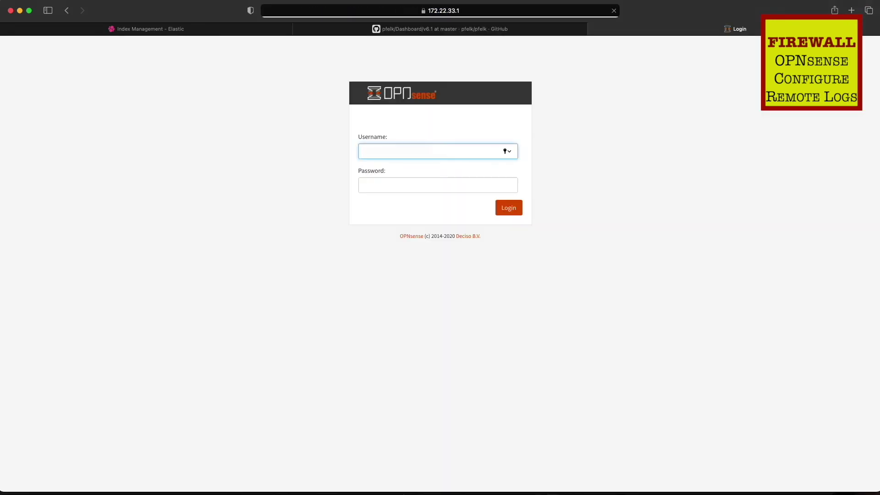
left_click(431, 185)
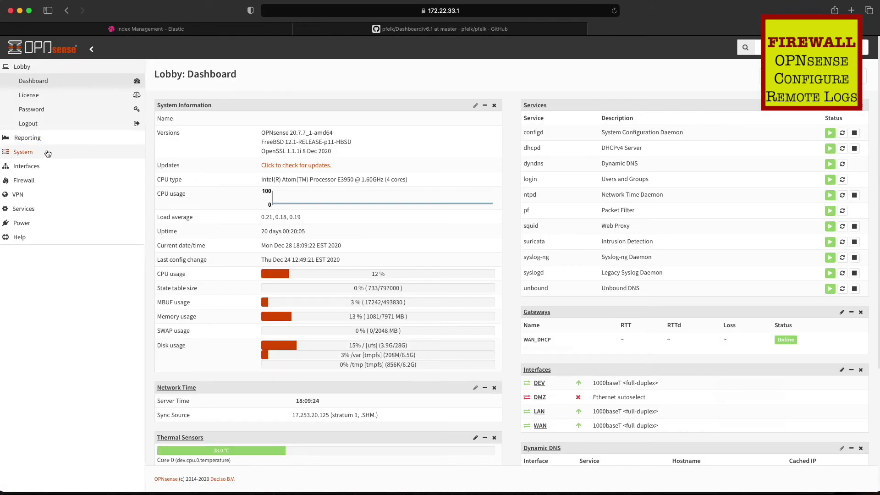
- Navigate to System > Settings > Logging / targets
left_click(24, 152)
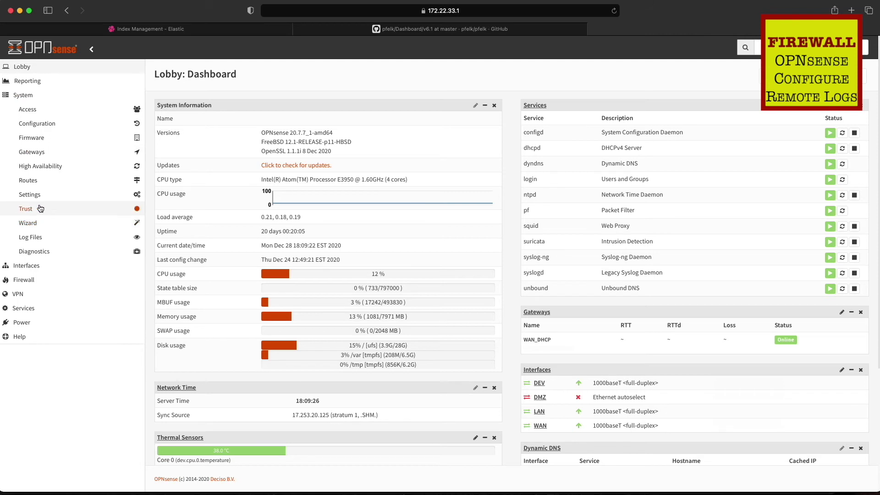
left_click(41, 197)
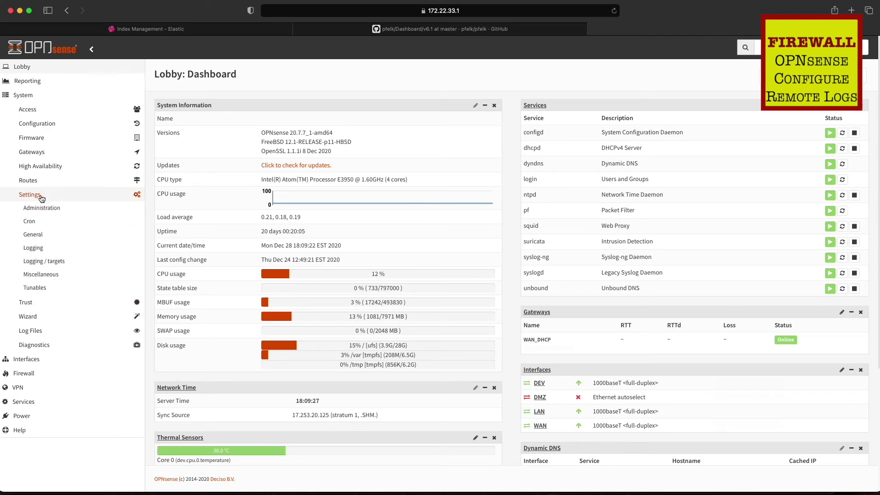
left_click(38, 262)
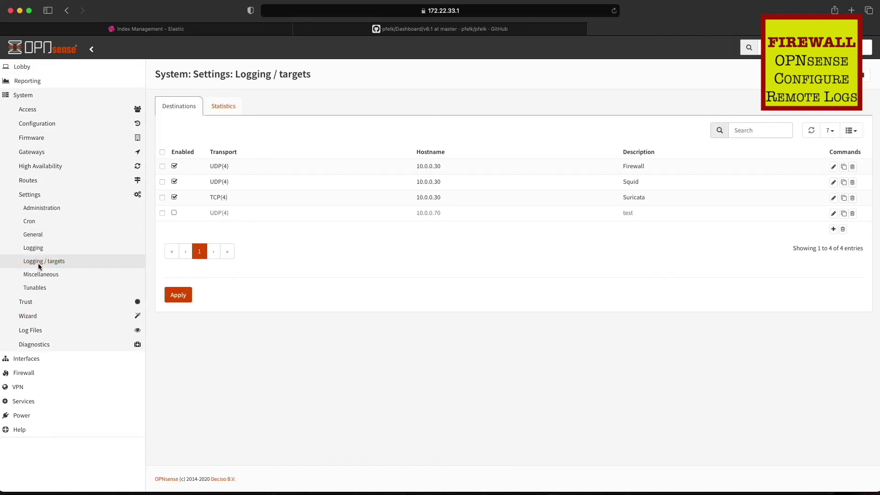
- Edit the 'test' log destination, keeping UDP(4) and leaving applications, levels and facilities empty
left_click(834, 214)
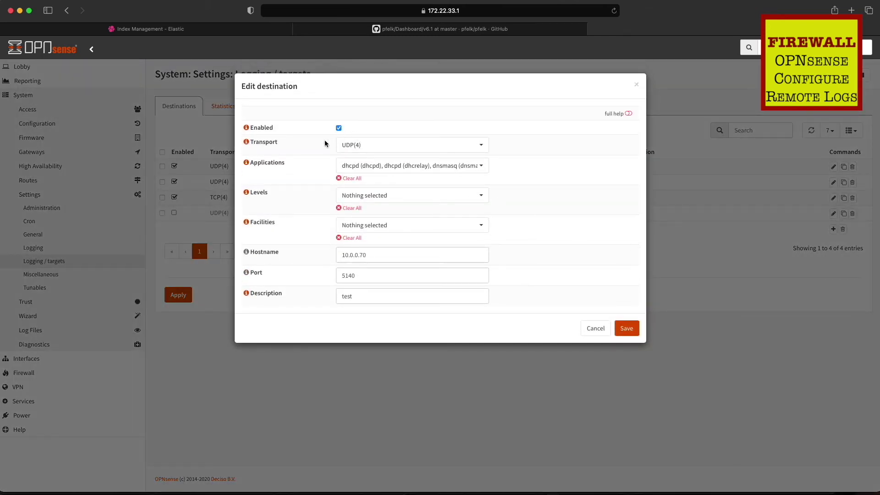
left_click(383, 150)
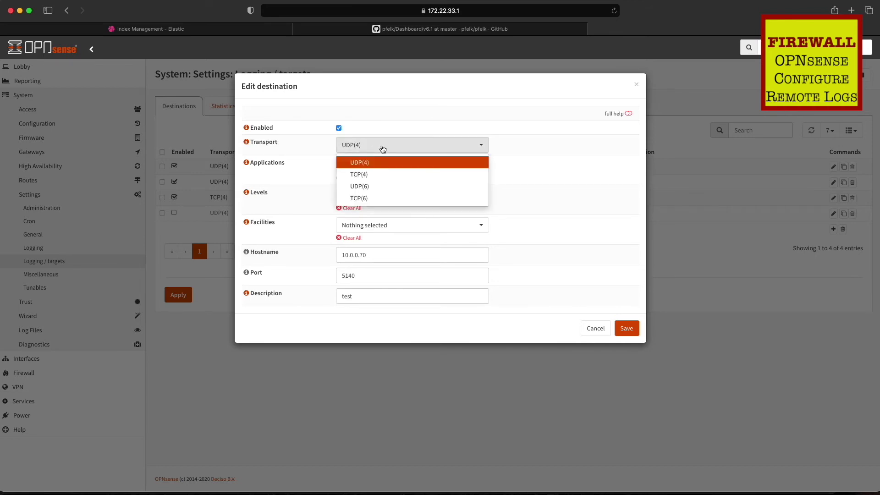
left_click(368, 168)
left_click(396, 170)
scroll(386, 280, "down", 3)
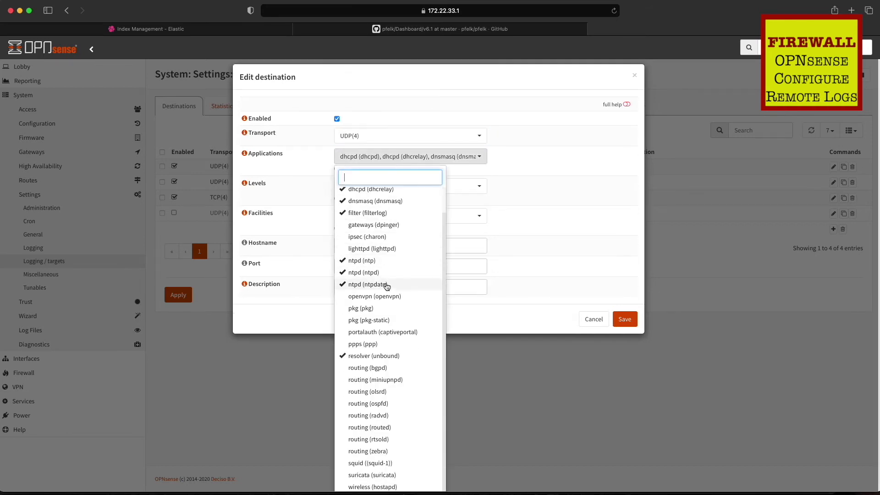
scroll(385, 287, "up", 2)
left_click(475, 166)
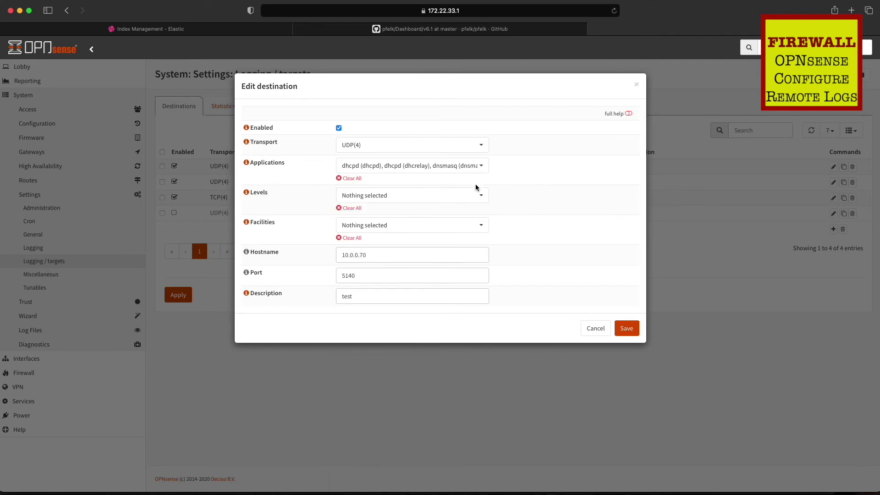
left_click(387, 200)
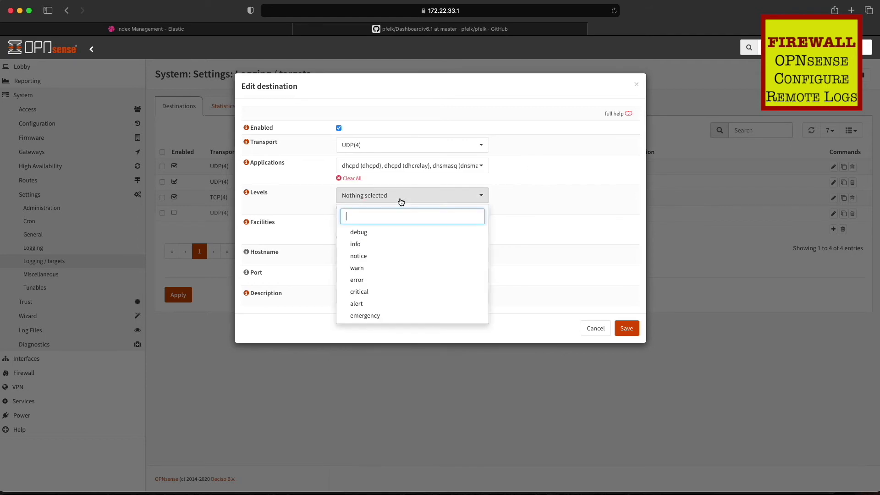
left_click(524, 180)
left_click(379, 226)
left_click(564, 226)
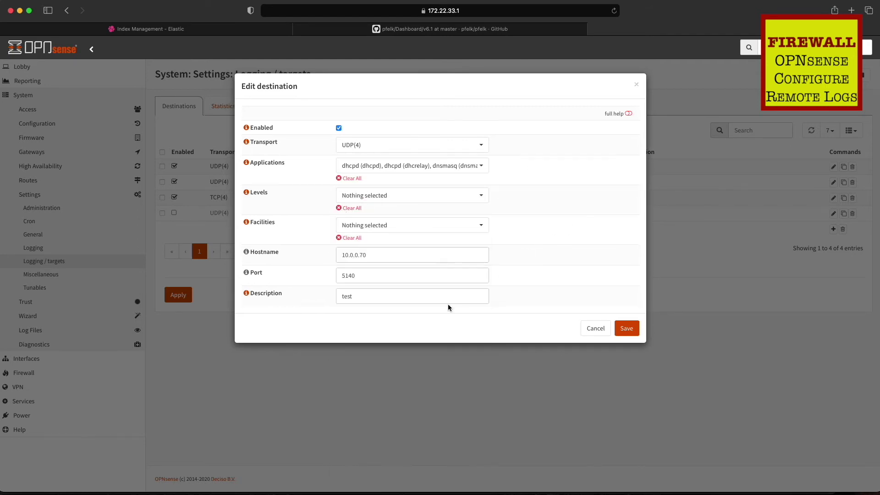
- Save and apply the destination to 10.0.0.70 port 5140, then return to Index Management
left_click(372, 257)
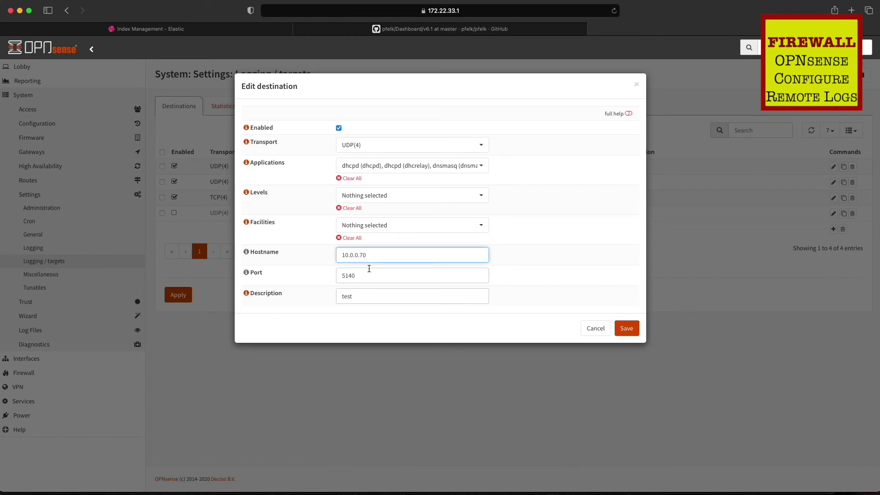
left_click(361, 276)
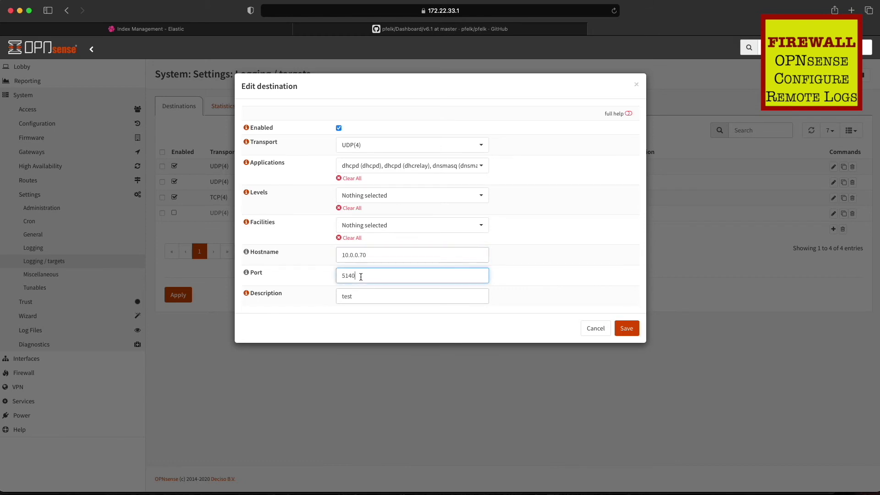
left_click(360, 298)
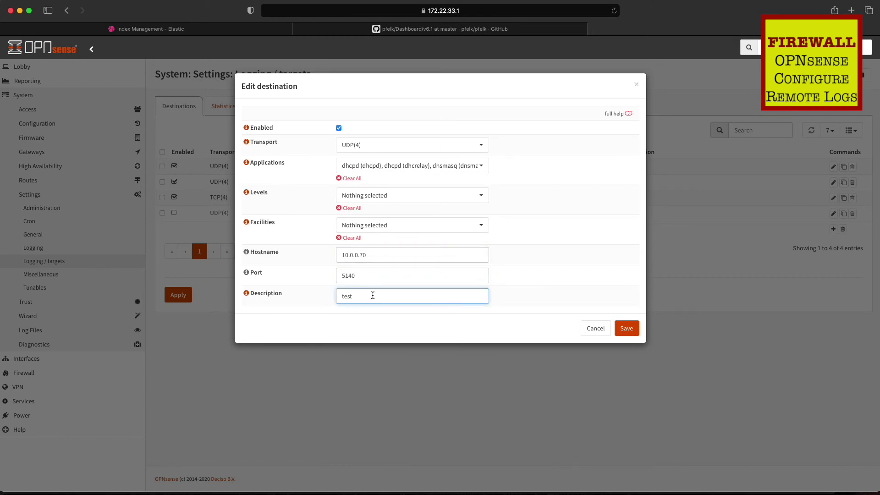
left_click(625, 330)
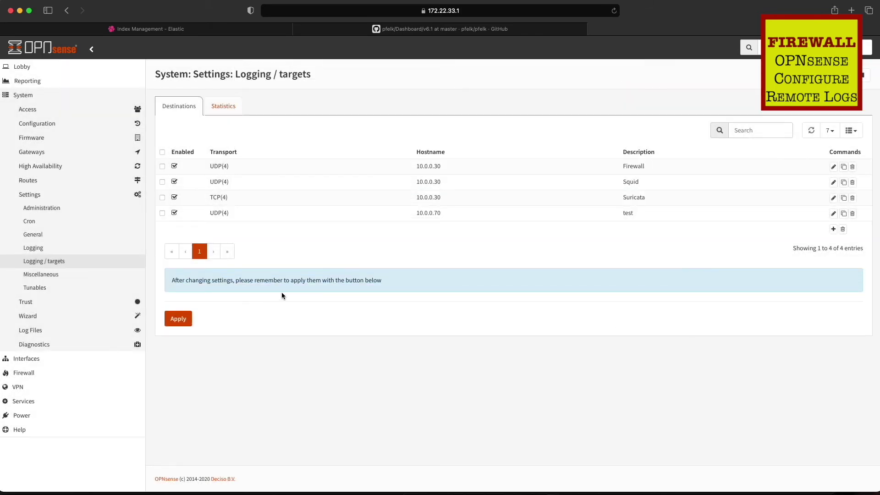
left_click(179, 317)
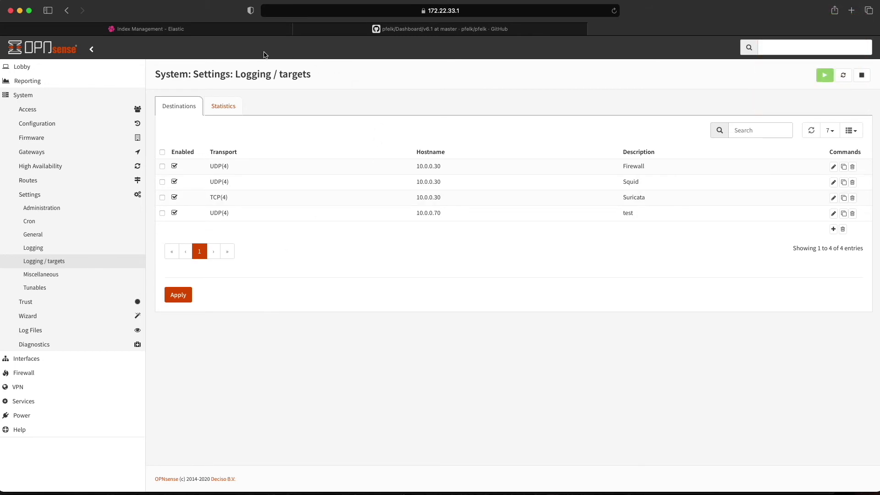
left_click(191, 30)
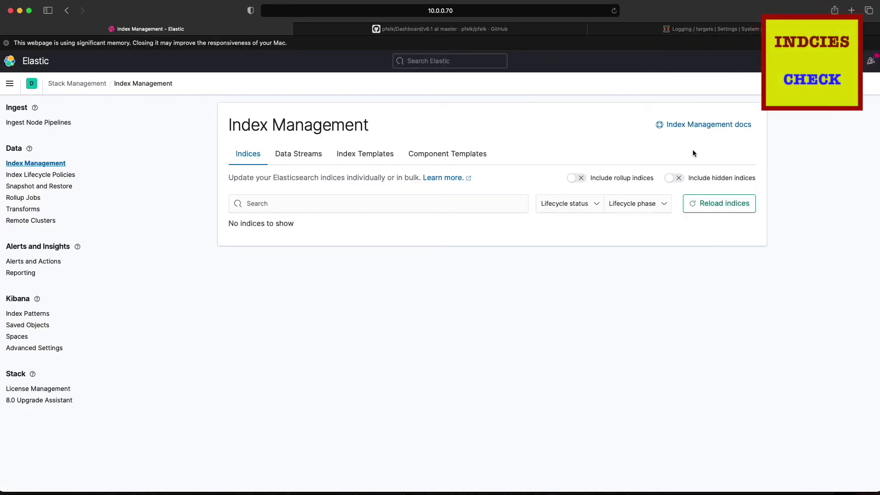
- Reload indices repeatedly as pfelk-unbound-2020.12 and pfelk-firewall-2020.12 grow to 35 and 72 docs
left_click(729, 203)
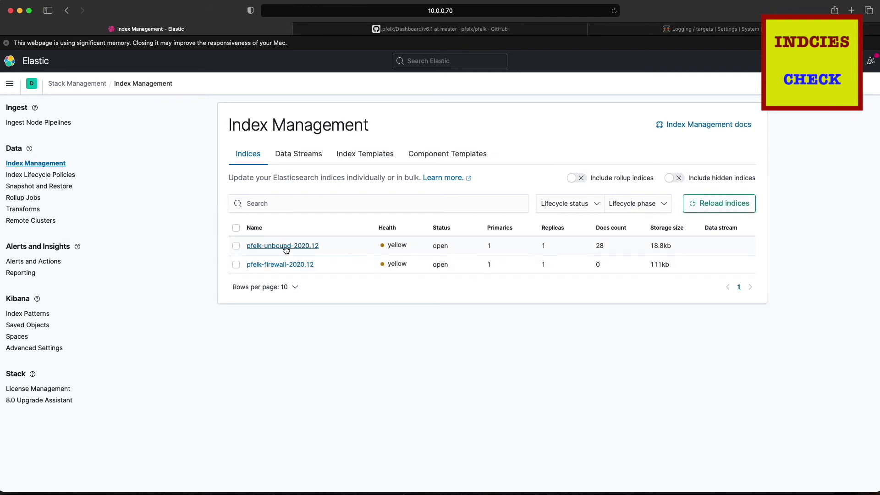
left_click(719, 203)
left_click(715, 208)
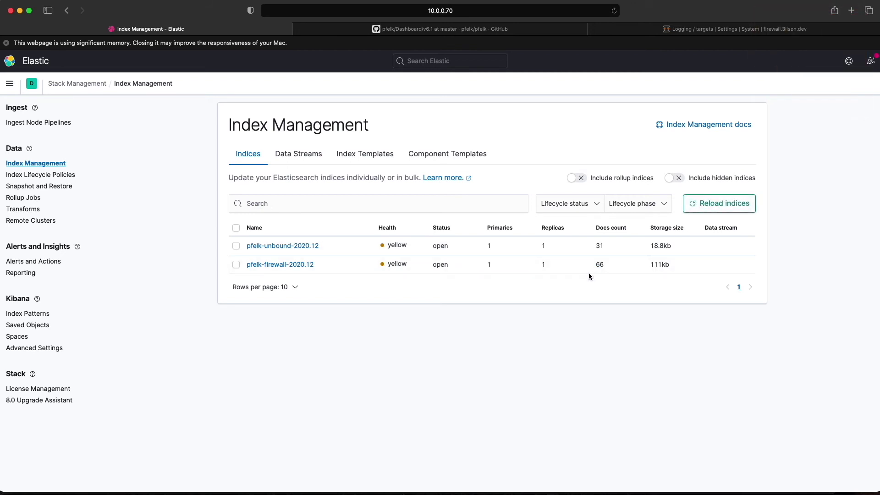
double_click(598, 264)
left_click(718, 208)
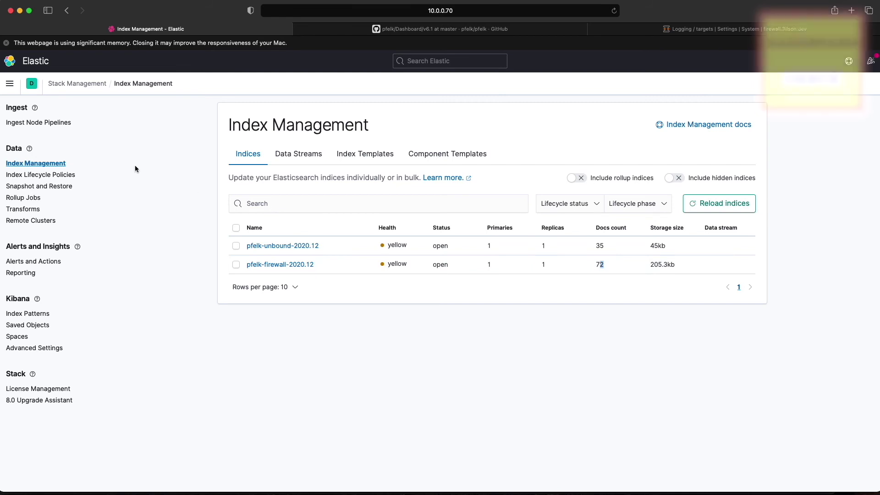
- Open the Firewall - Dashboard and review its panels showing 88 pass and 2 block events
left_click(16, 90)
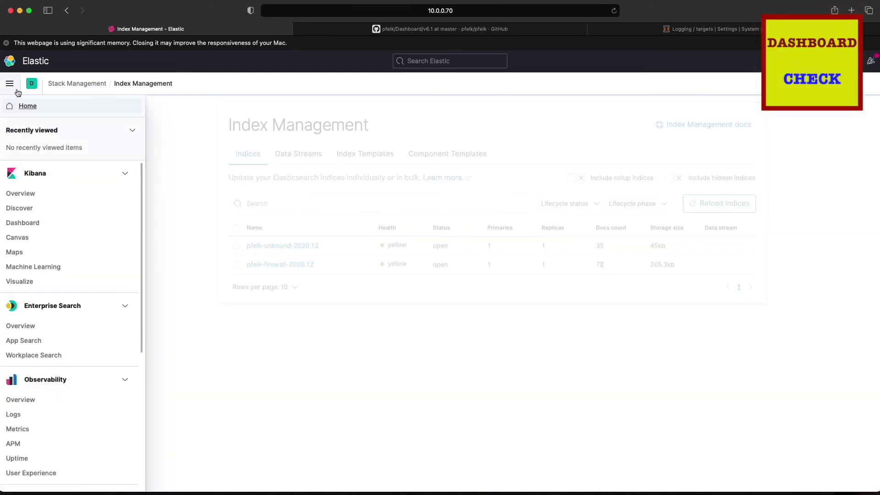
left_click(23, 223)
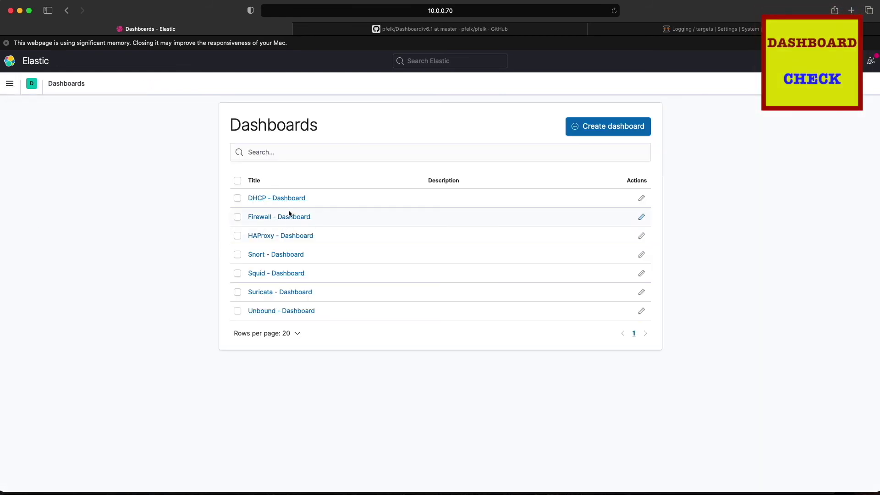
left_click(279, 217)
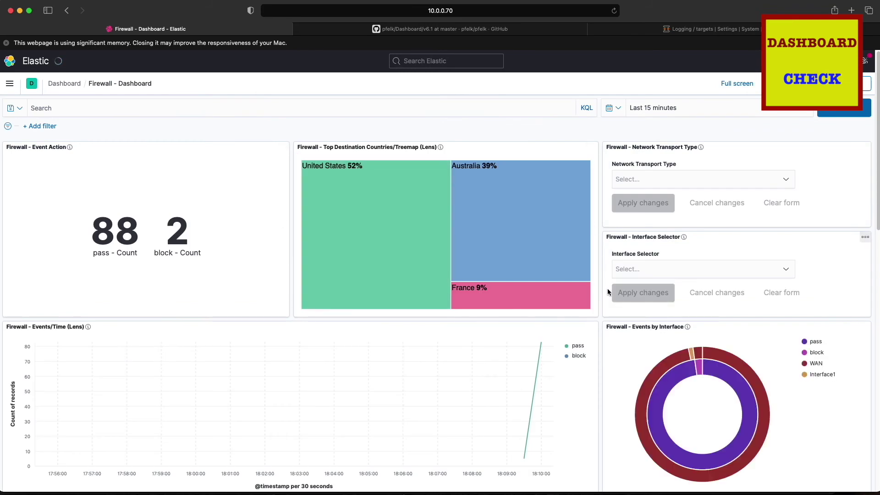
scroll(602, 310, "down", 10)
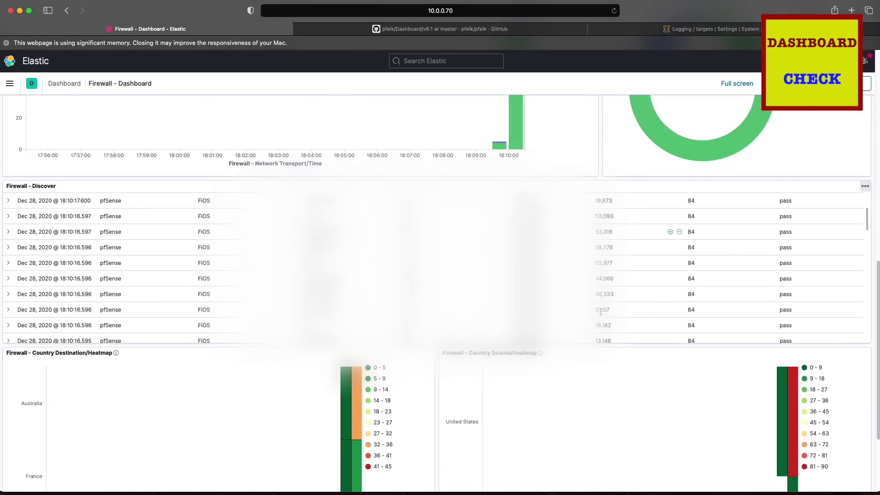
scroll(606, 330, "down", 3)
scroll(631, 213, "up", 6)
scroll(605, 177, "up", 8)
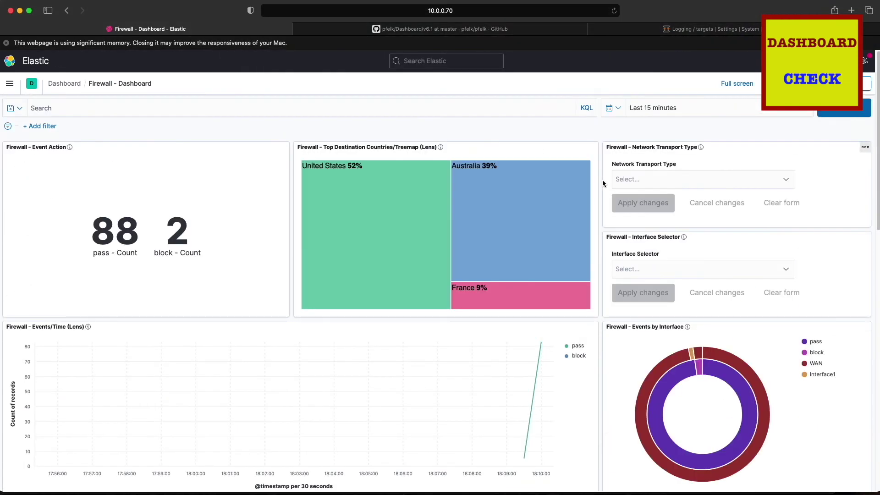
left_click(8, 85)
- Open the pfelk-ilm policy under Stack Management > Index Lifecycle Policies
scroll(32, 413, "down", 5)
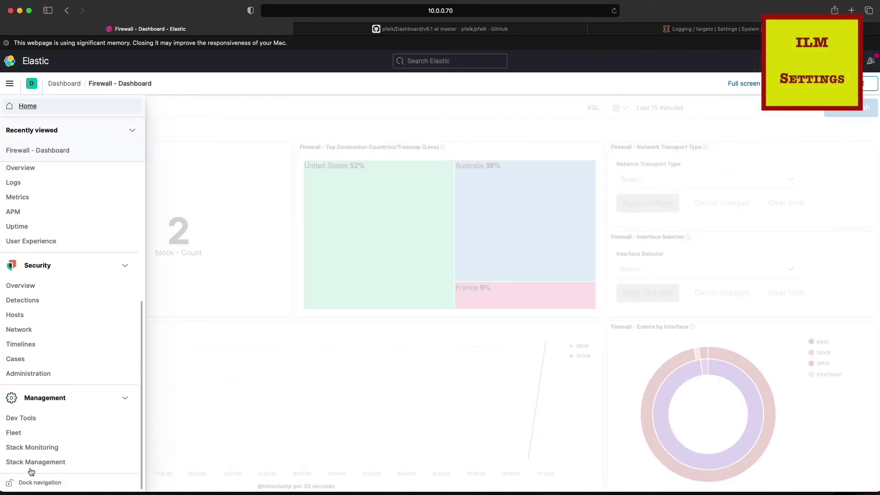
left_click(32, 463)
left_click(38, 179)
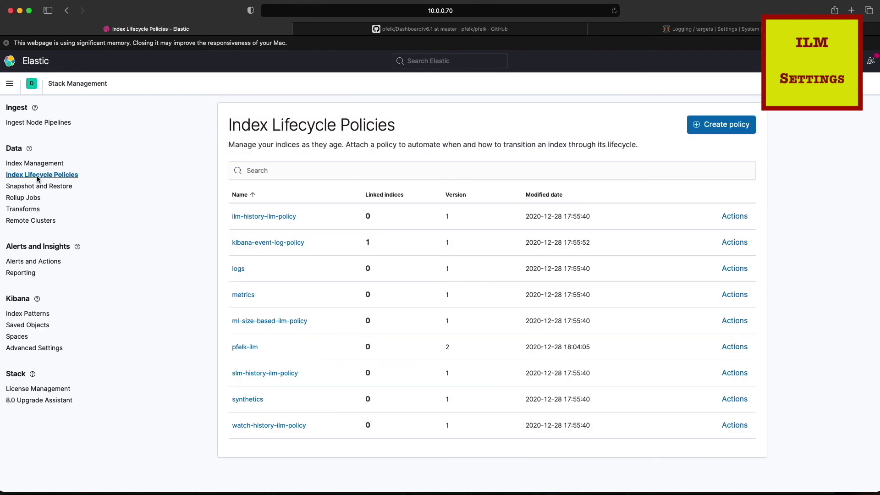
left_click(248, 349)
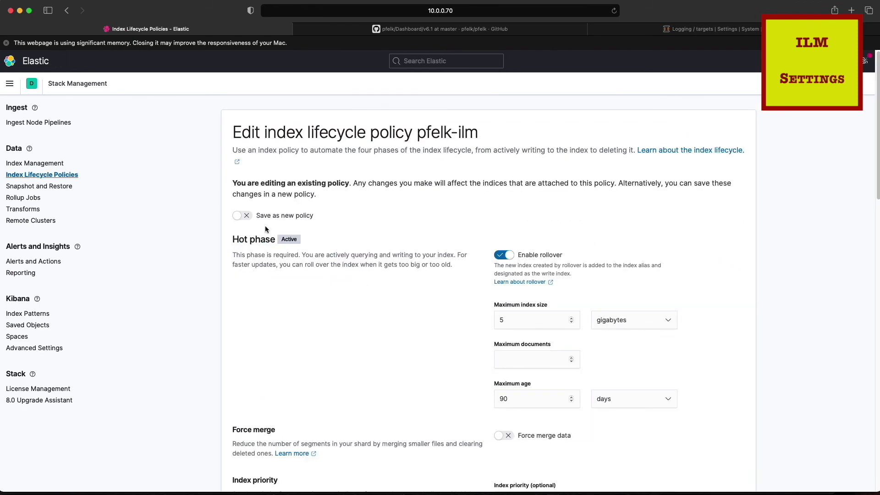
- Set rollover maximum age 180 days, cold phase 365 days, delete 730 days, and save the policy
scroll(477, 238, "down", 3)
double_click(520, 266)
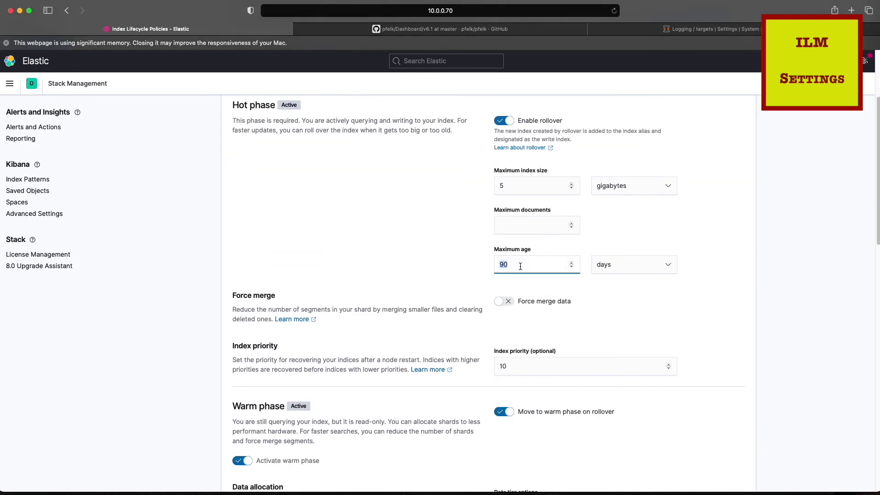
type("180")
scroll(457, 281, "down", 10)
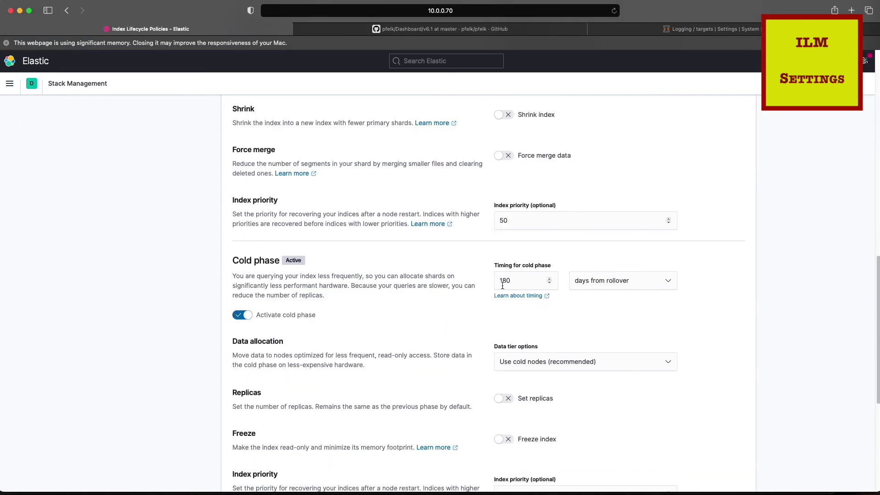
scroll(440, 302, "down", 1)
double_click(505, 253)
type("3")
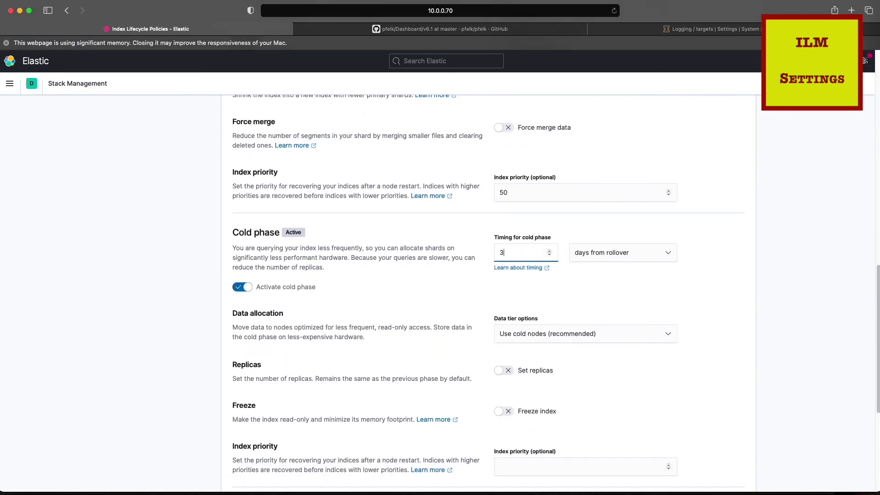
type("65")
scroll(466, 309, "down", 5)
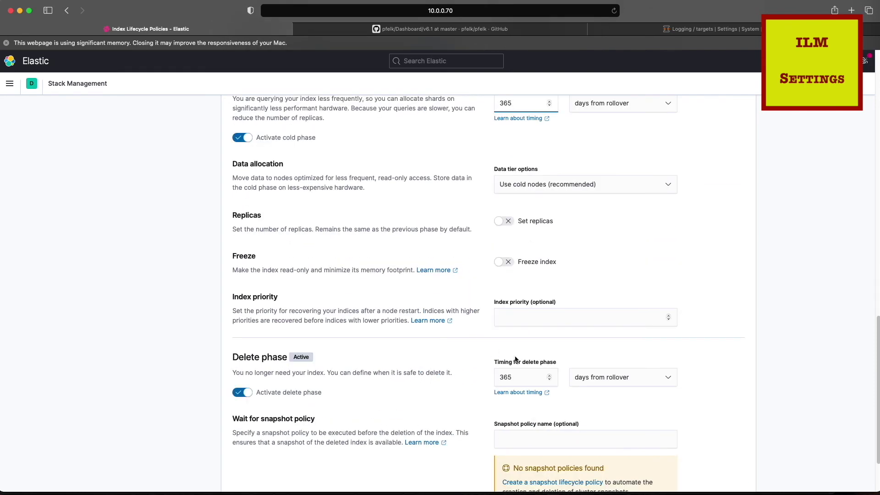
left_click_drag(513, 377, 488, 377)
type("730")
scroll(458, 367, "down", 3)
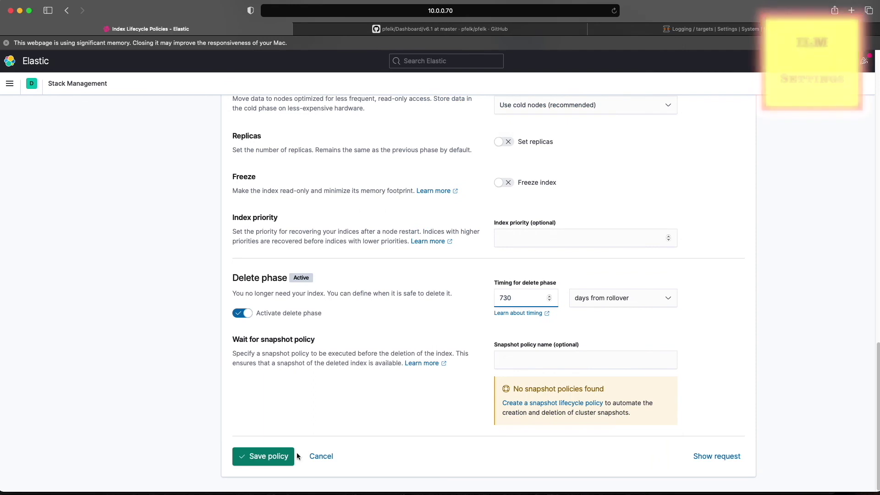
left_click(284, 454)
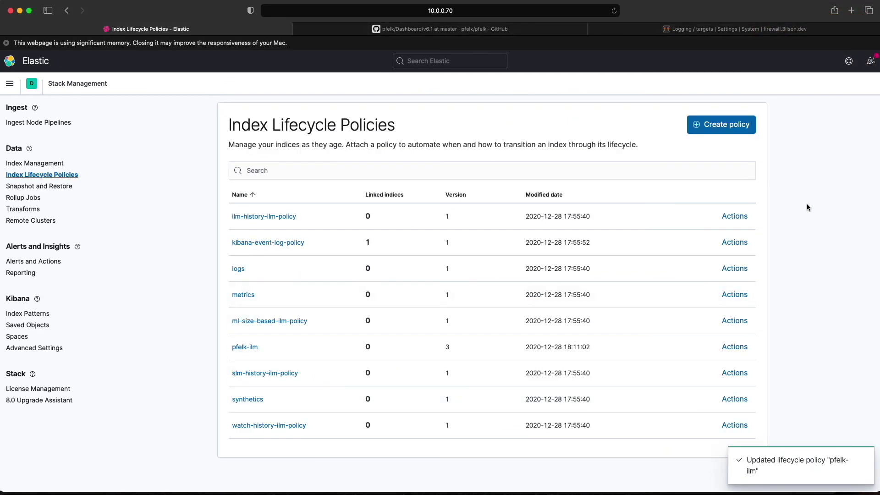